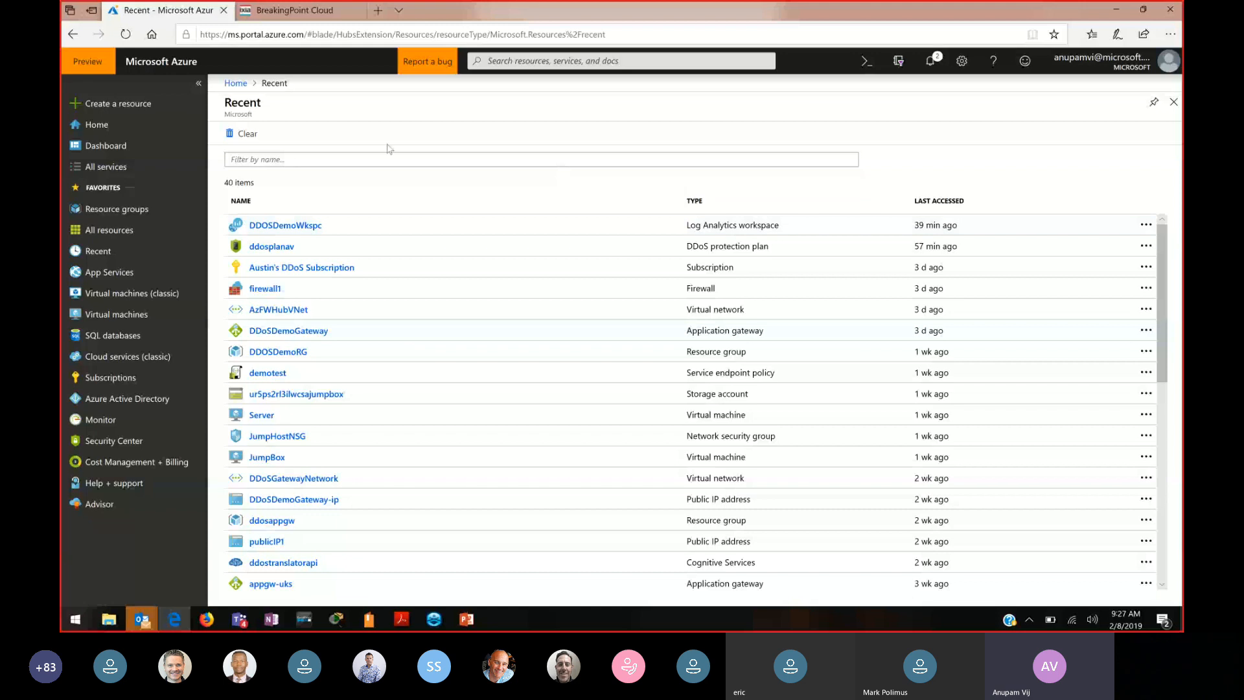
Start creating a resource and search the marketplace for "ddos protection".
{"action": "left_click", "coordinate": [145, 101]}
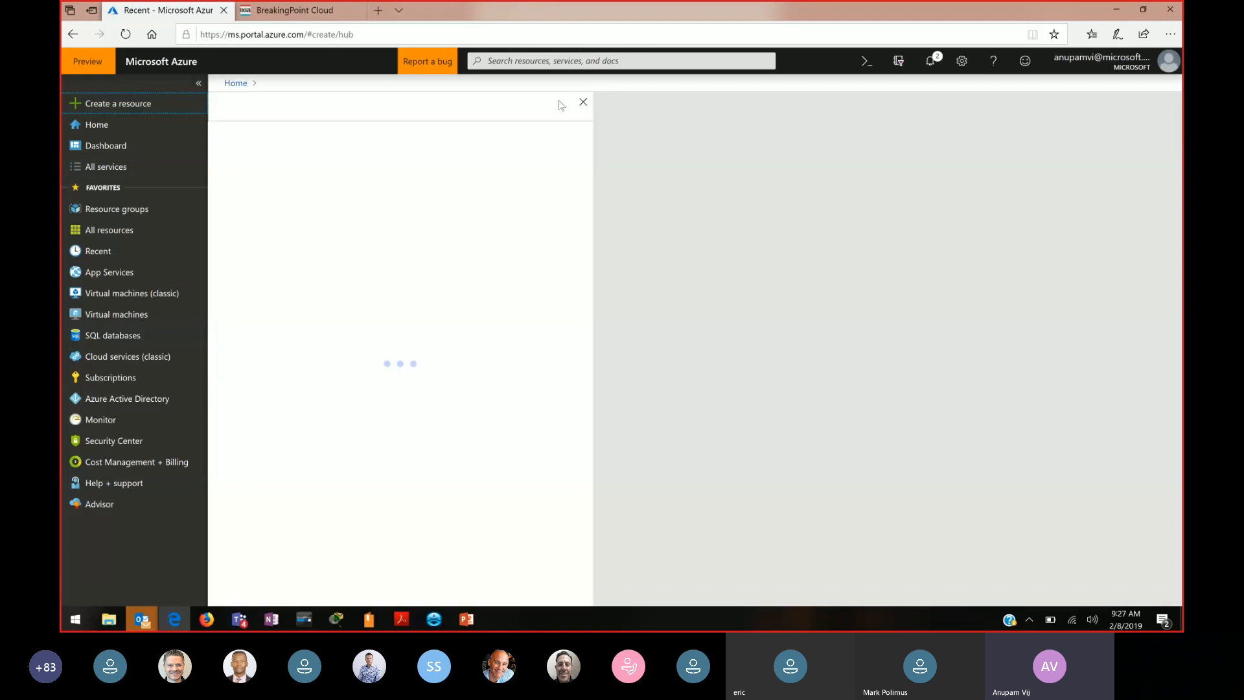
{"action": "type", "text": "Azure "}
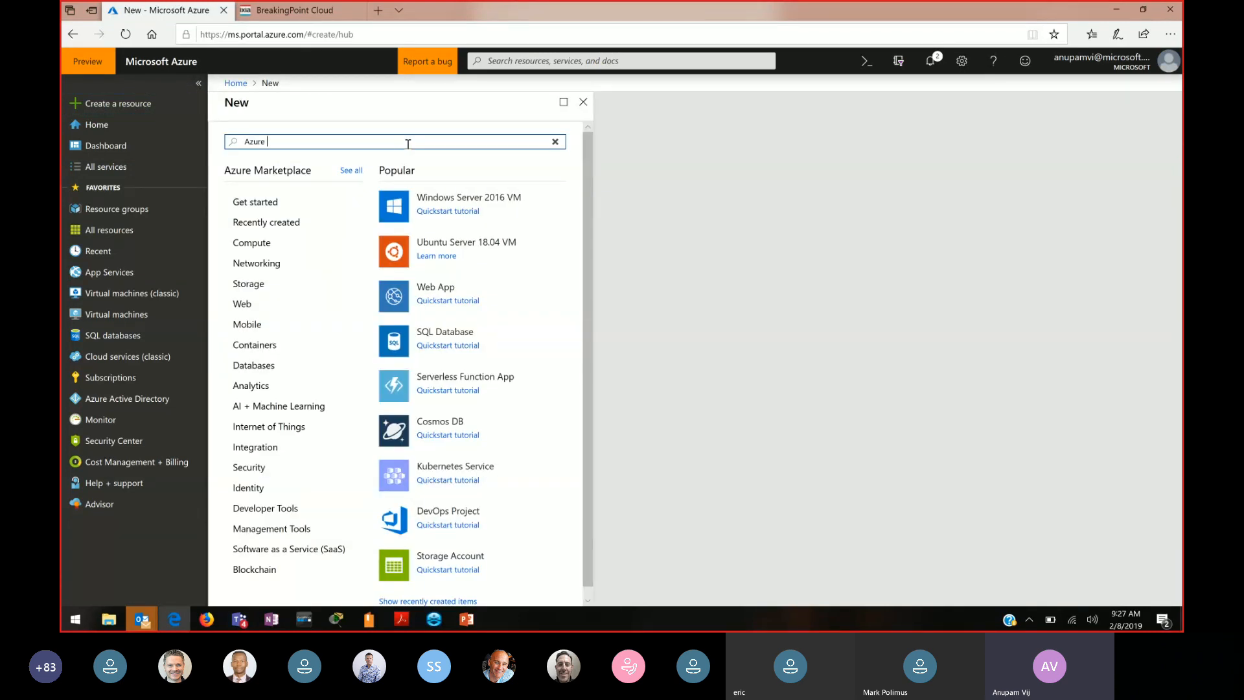
{"action": "type", "text": "ddos protection"}
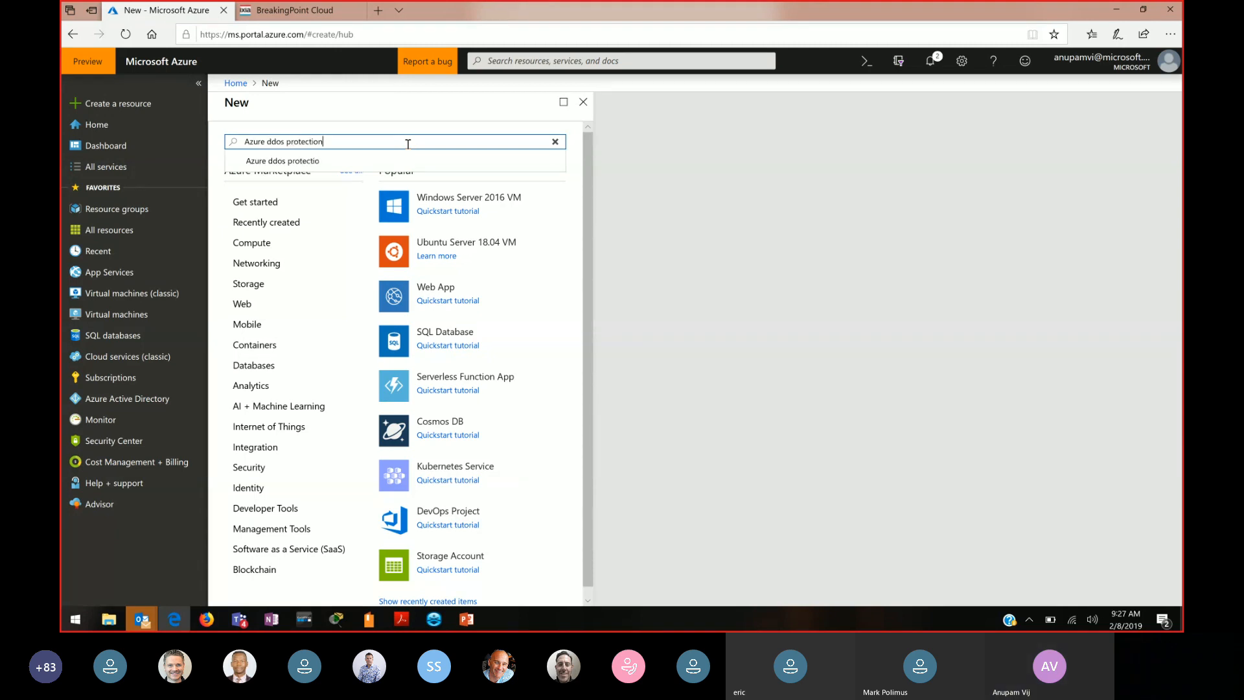
{"action": "key", "text": "Return"}
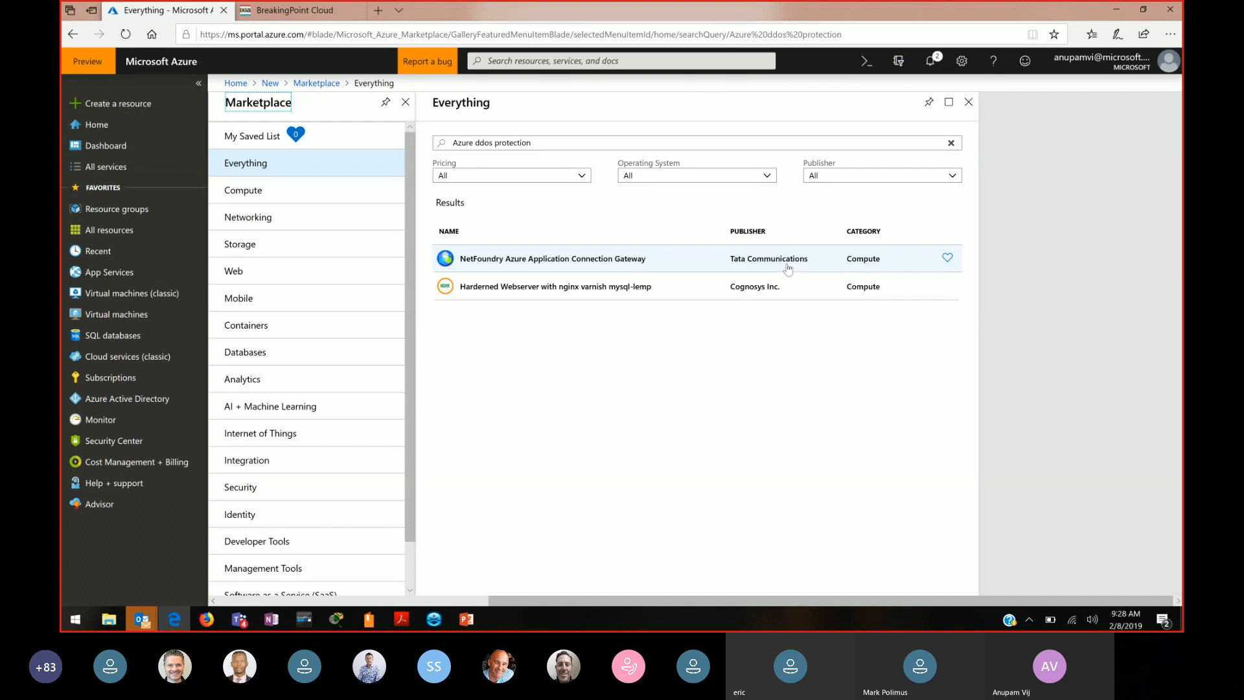
{"action": "left_click", "coordinate": [451, 143]}
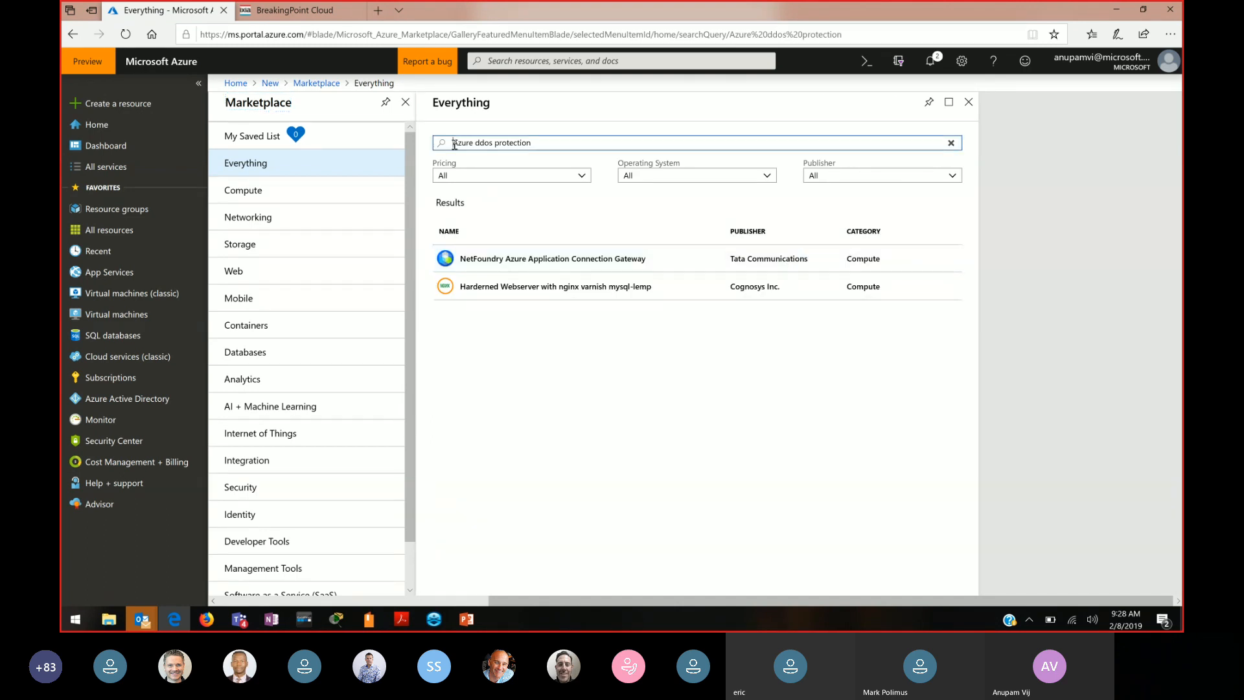
{"action": "double_click", "coordinate": [456, 146]}
{"action": "key", "text": "BackSpace"}
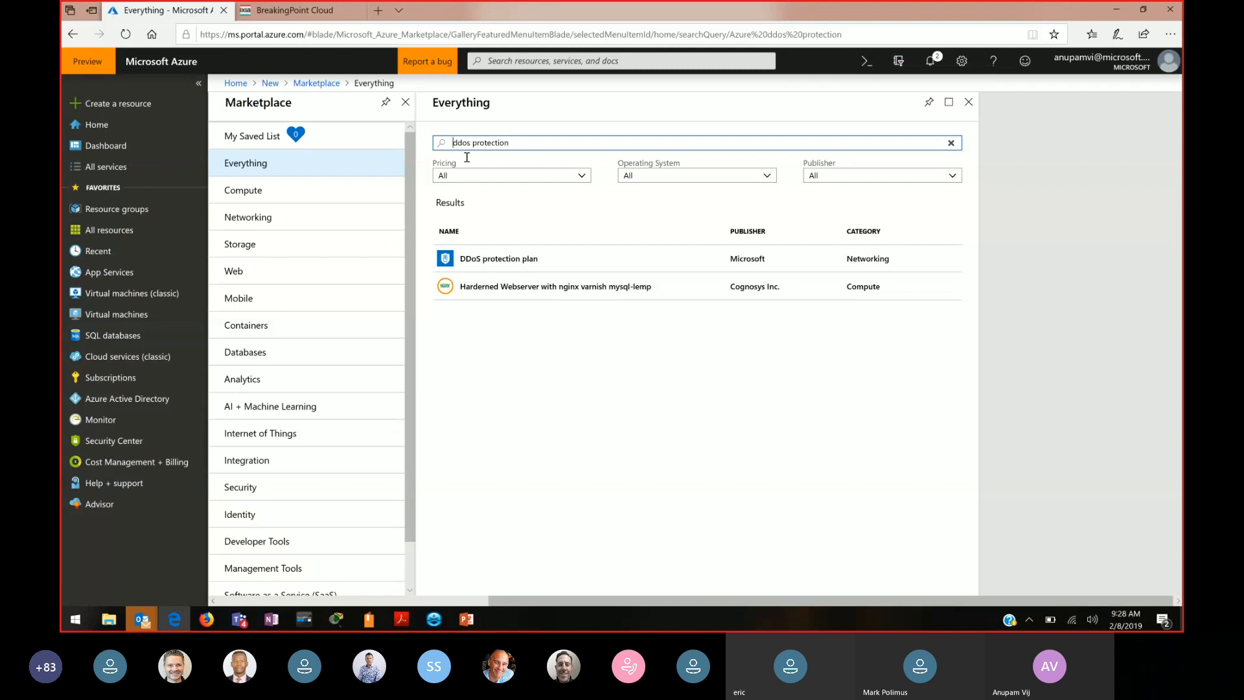
Open the creation form of Microsoft's DDoS protection plan, review its subscription field, and close the form without creating a plan.
{"action": "left_click", "coordinate": [503, 263]}
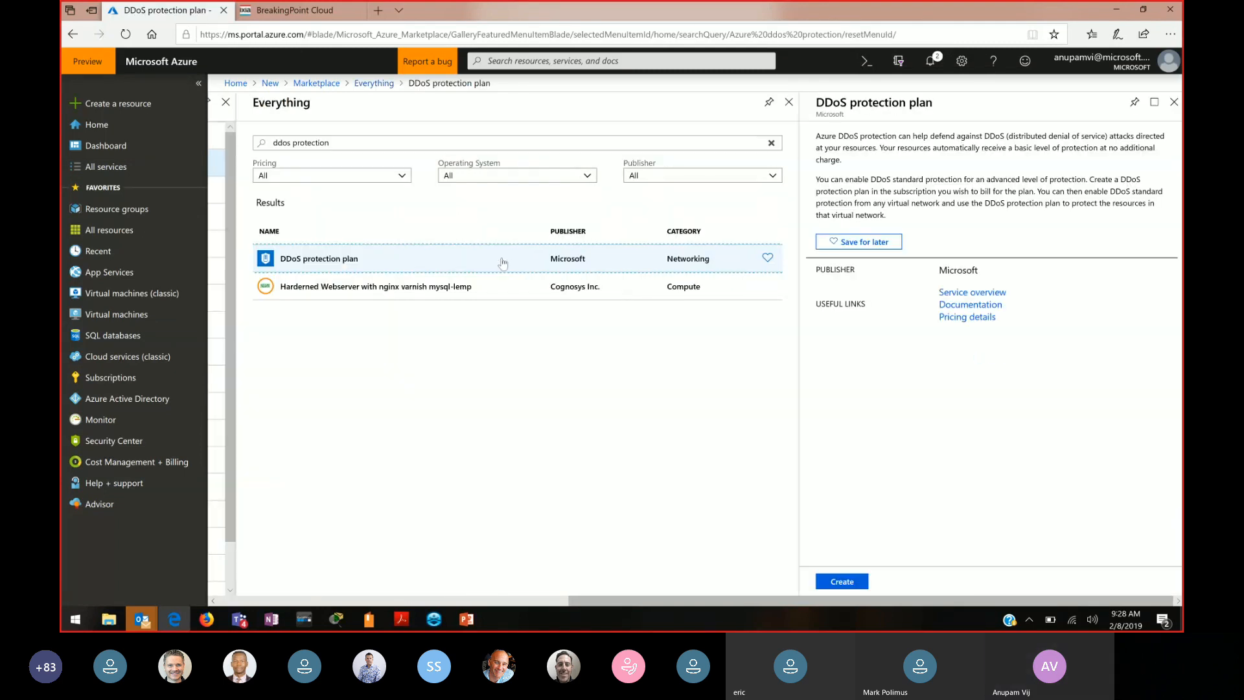
{"action": "left_click", "coordinate": [842, 580]}
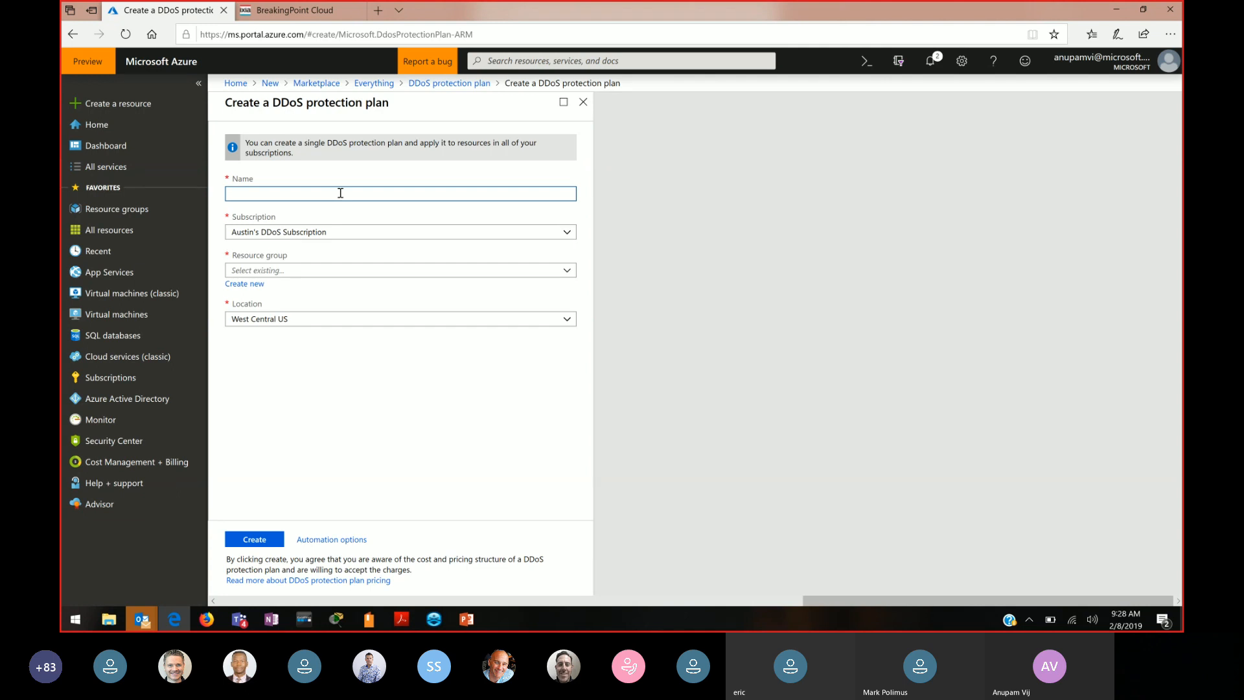
{"action": "left_click", "coordinate": [440, 234]}
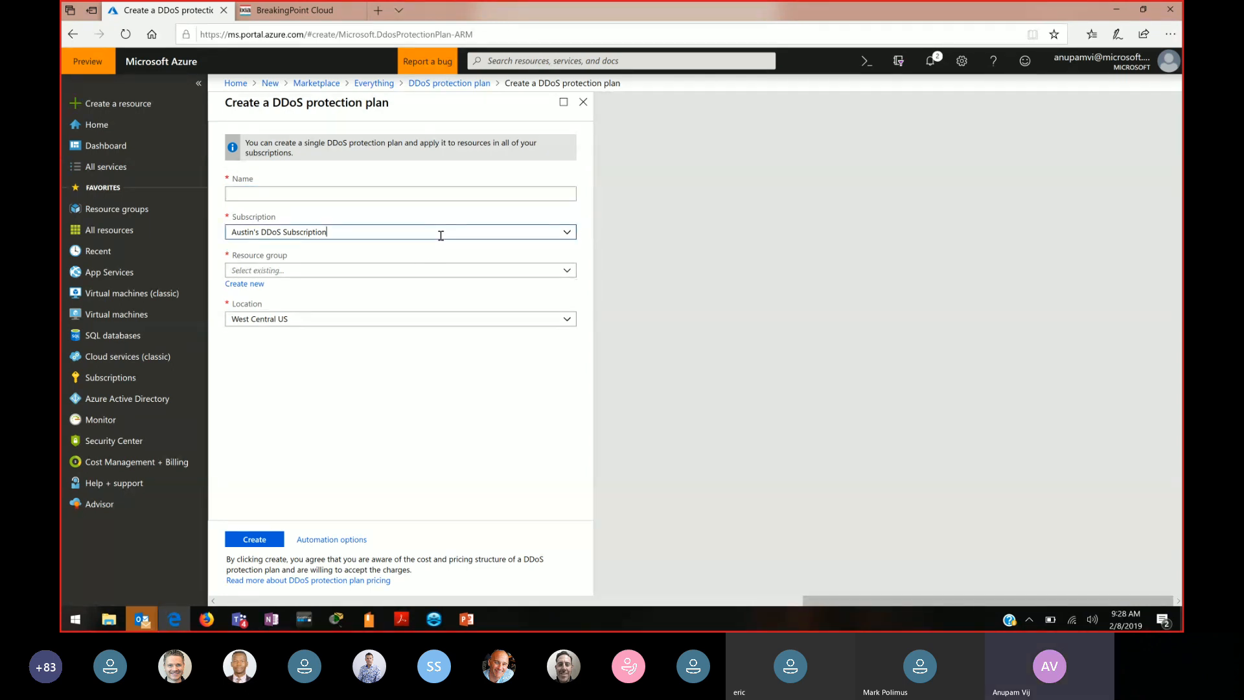
{"action": "left_click", "coordinate": [612, 267]}
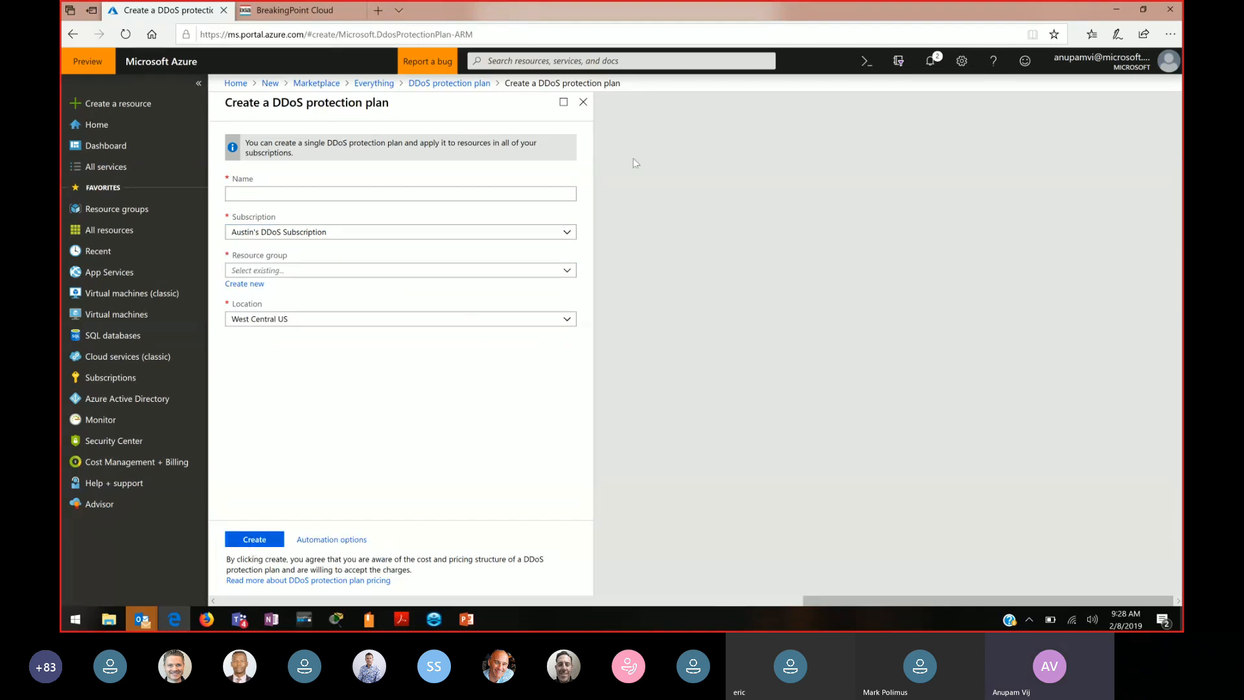
{"action": "left_click", "coordinate": [584, 101]}
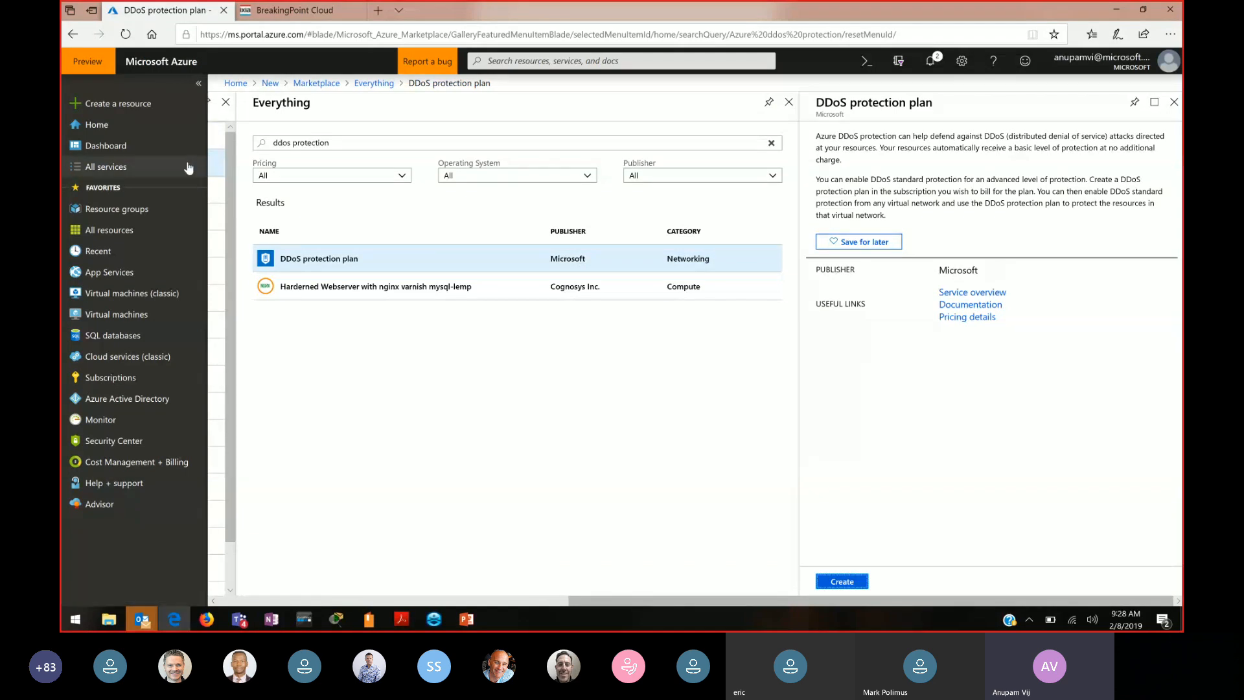
Open the overview of the existing ddosplanav DDoS protection plan from the recent resources.
{"action": "left_click", "coordinate": [150, 250]}
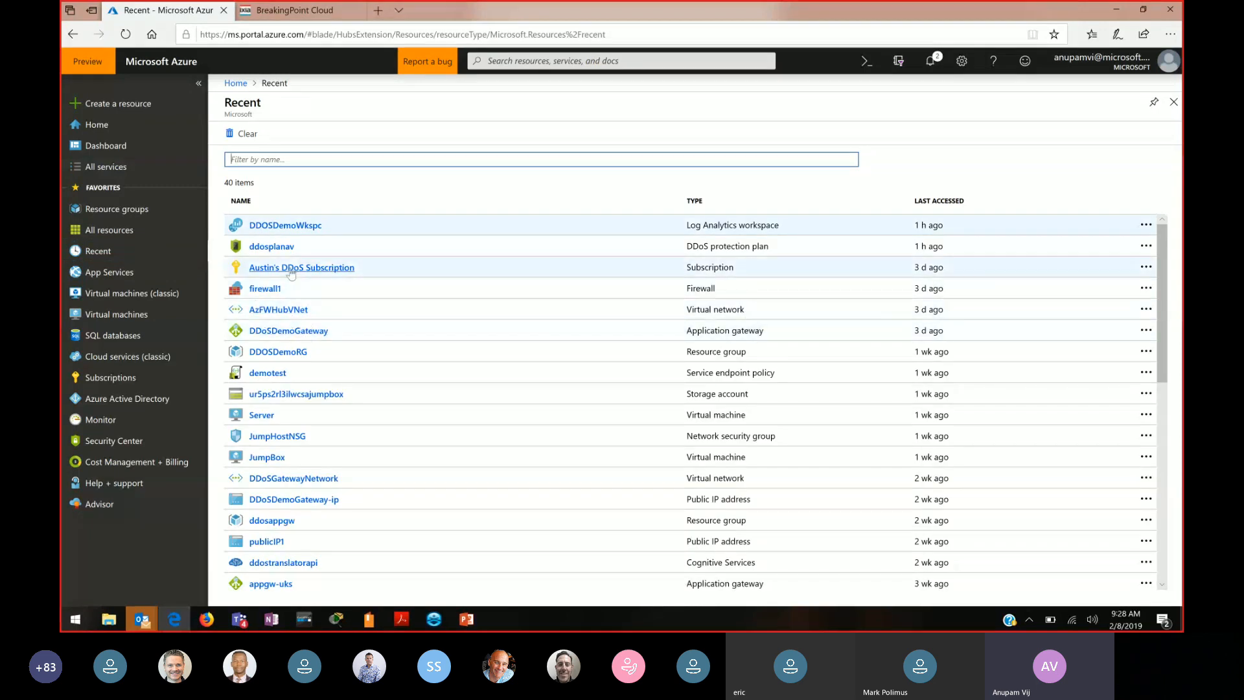
{"action": "left_click", "coordinate": [276, 246]}
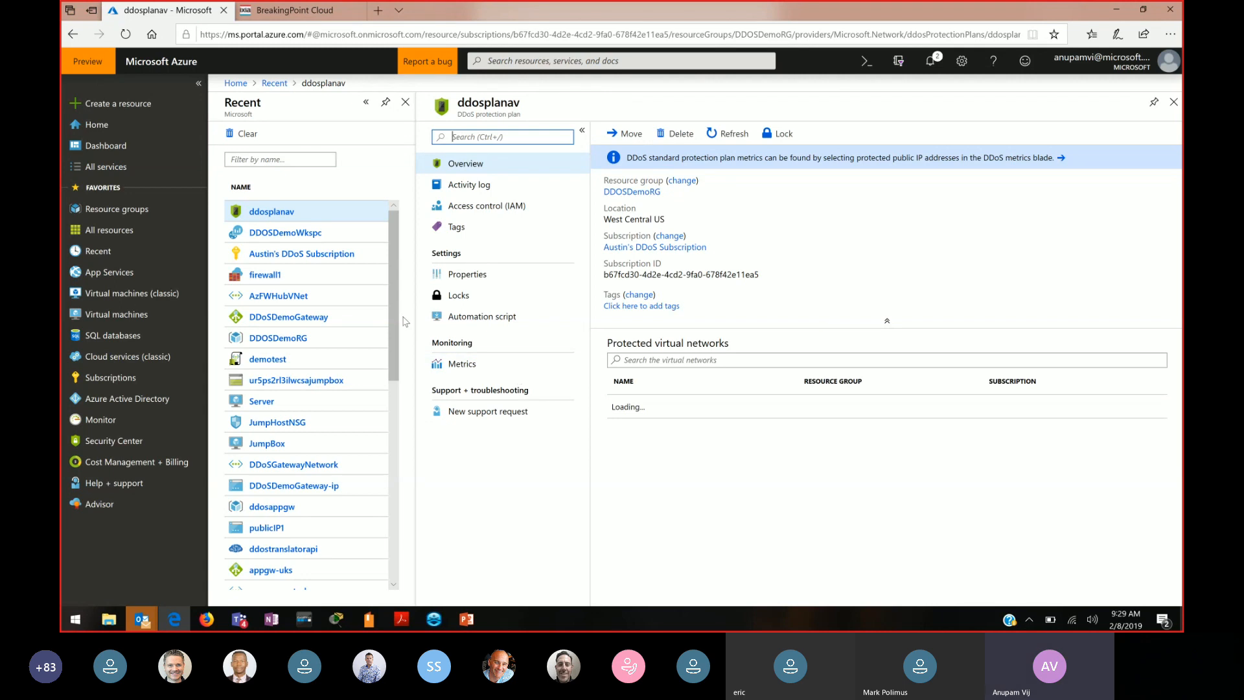
Open the DDoS protection settings of the AzFWHubVNet virtual network and check the Standard option with the ddosplanav plan.
{"action": "left_click", "coordinate": [138, 254]}
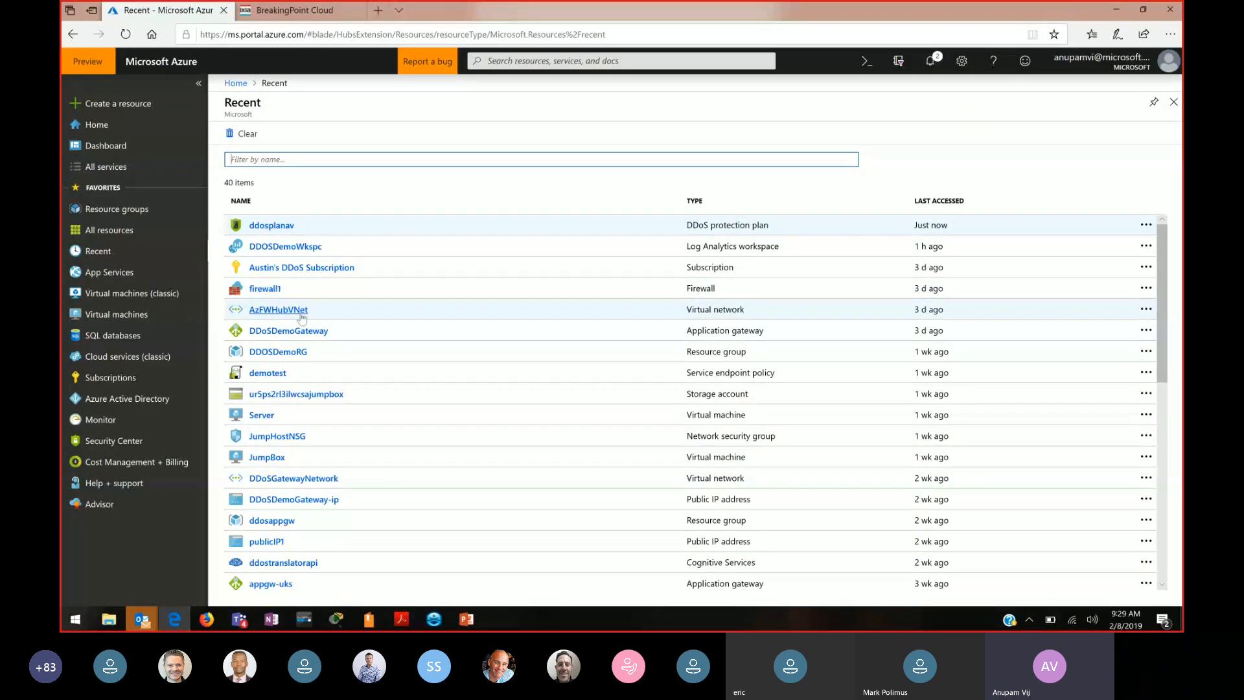
{"action": "left_click", "coordinate": [300, 312]}
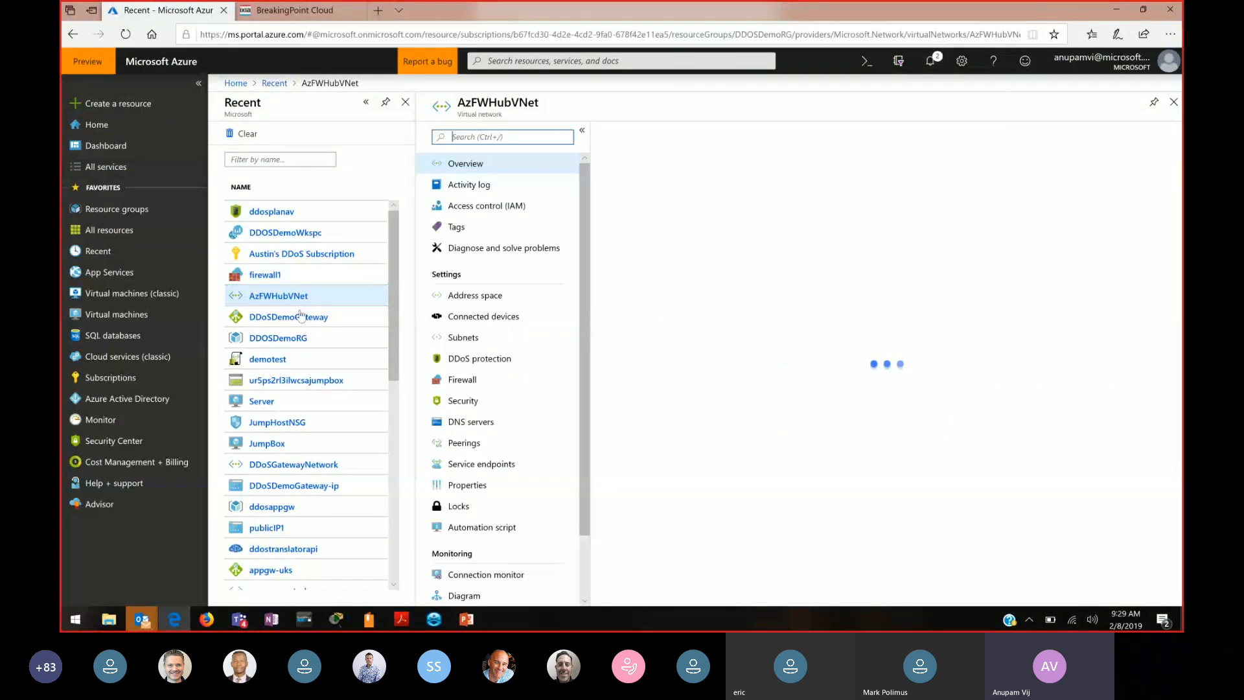
{"action": "left_click", "coordinate": [489, 366]}
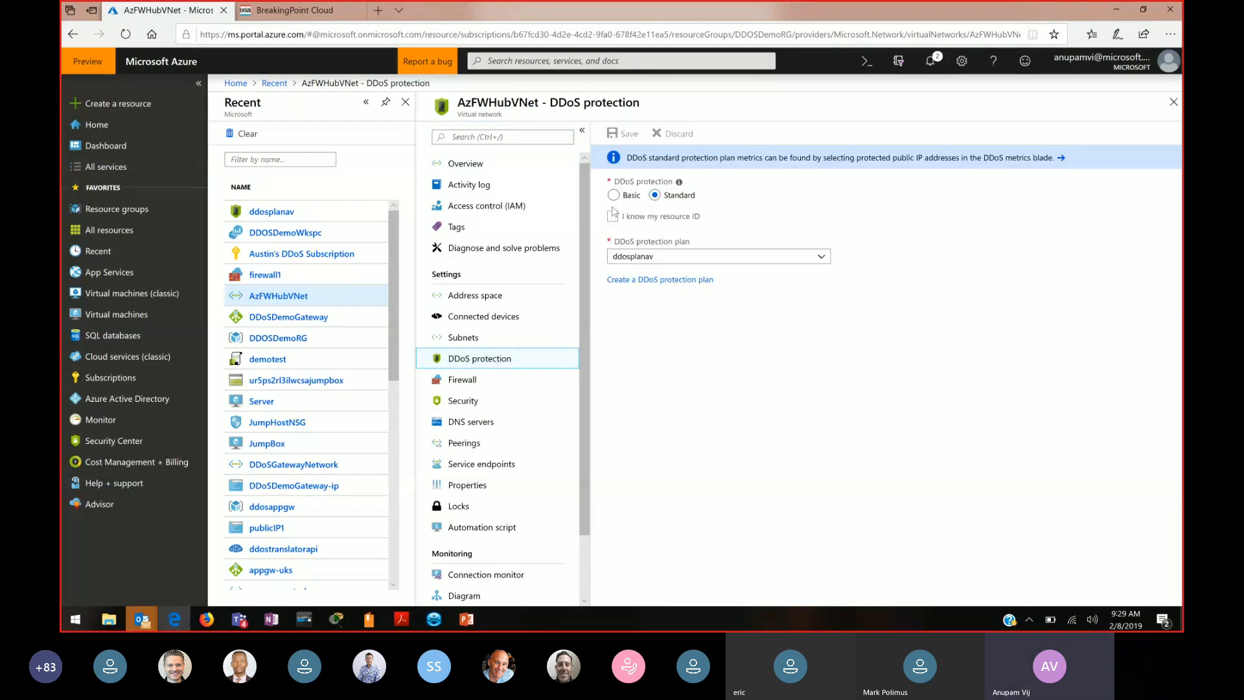
{"action": "left_click", "coordinate": [613, 196]}
{"action": "left_click", "coordinate": [654, 195]}
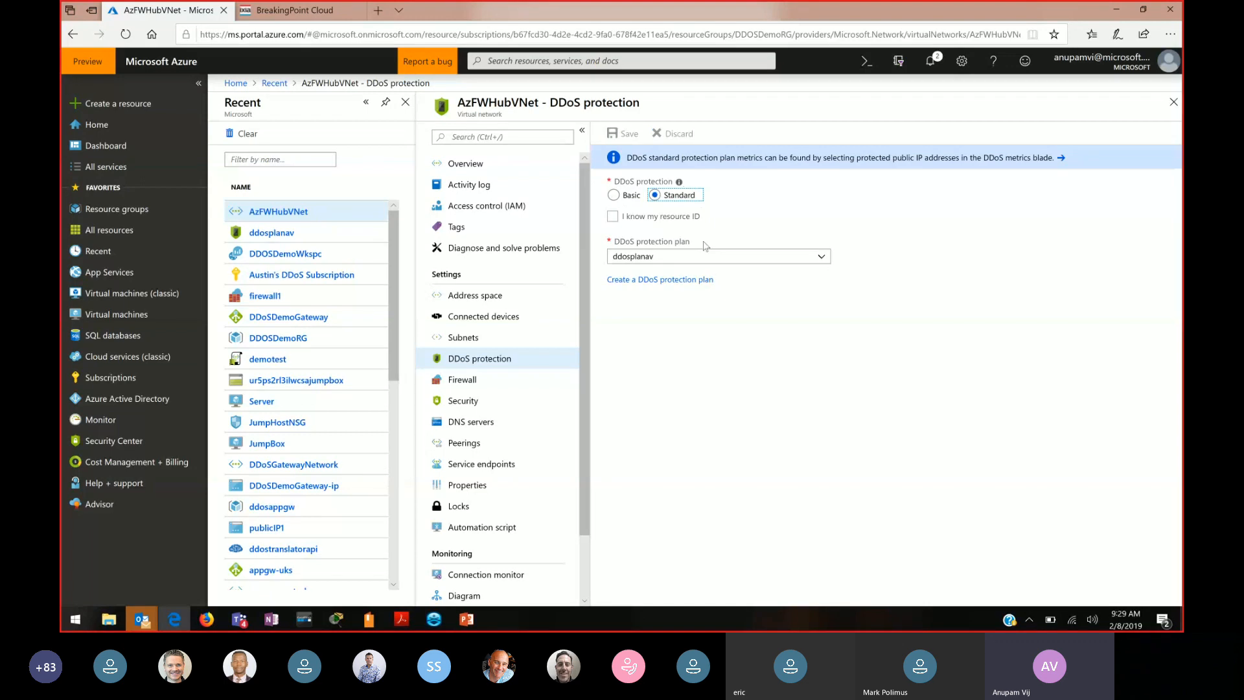
{"action": "left_click", "coordinate": [820, 256]}
{"action": "left_click", "coordinate": [766, 269]}
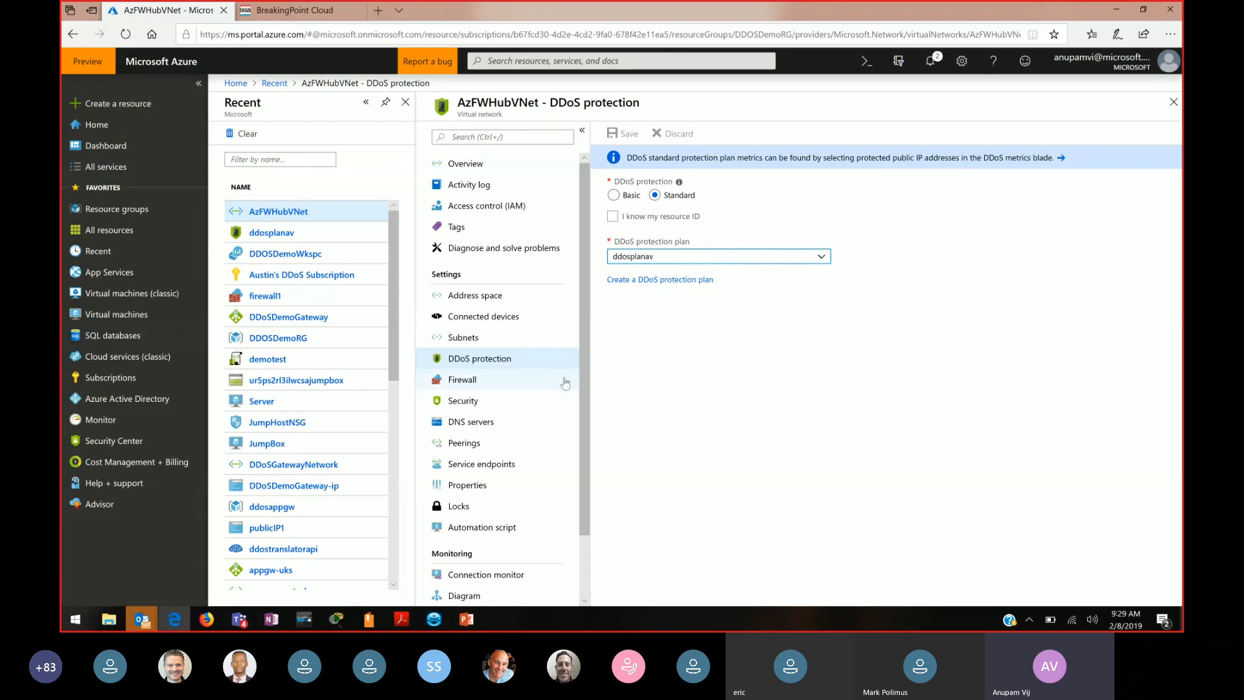
Open the metrics chart in Monitor and limit its resource selection to all resource groups matching "demo".
{"action": "left_click", "coordinate": [161, 426]}
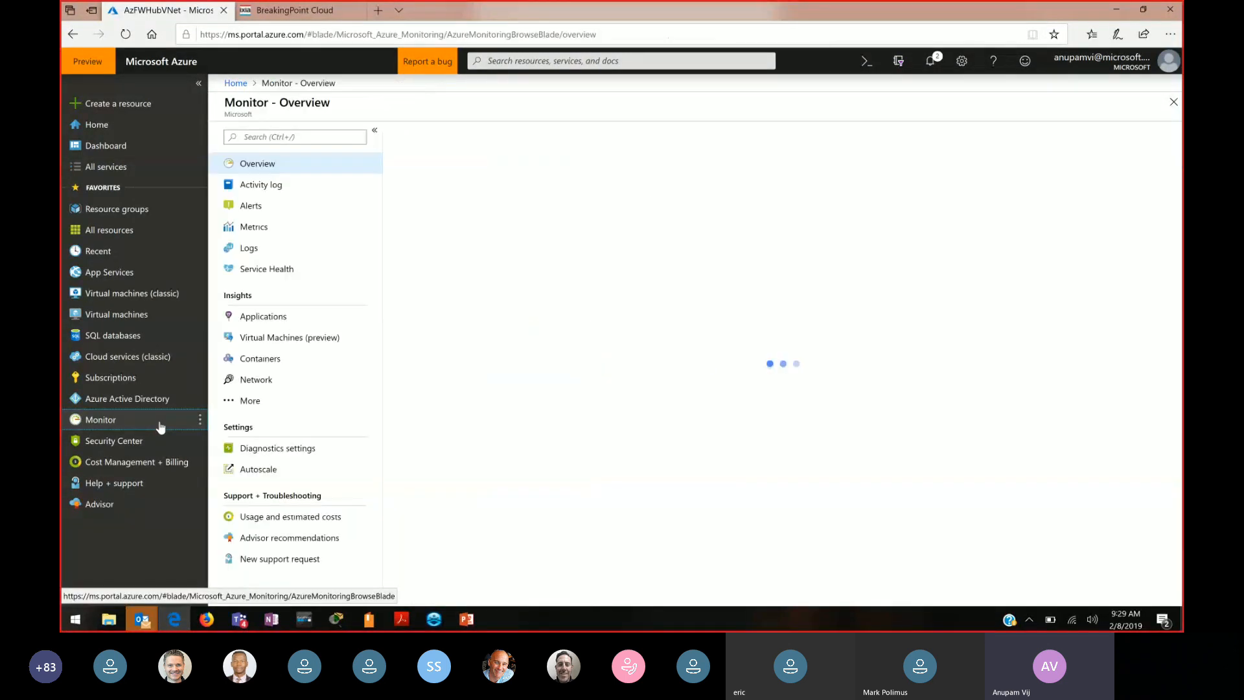
{"action": "left_click", "coordinate": [288, 228]}
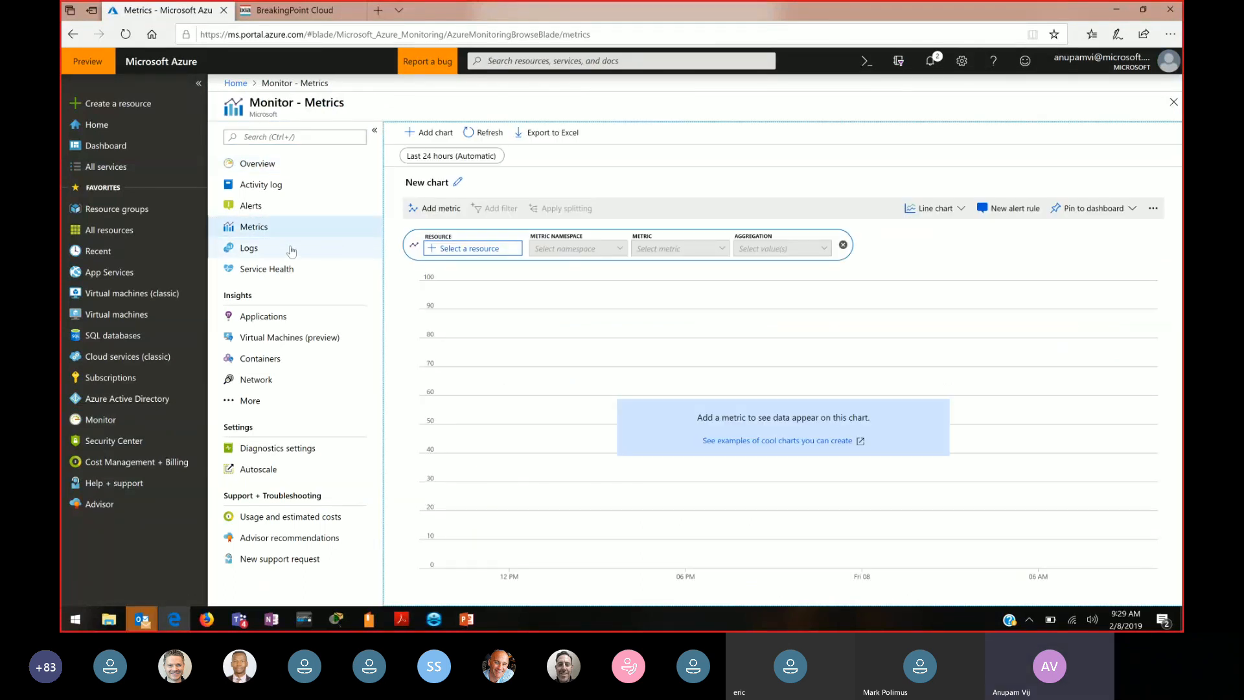
{"action": "left_click", "coordinate": [504, 251]}
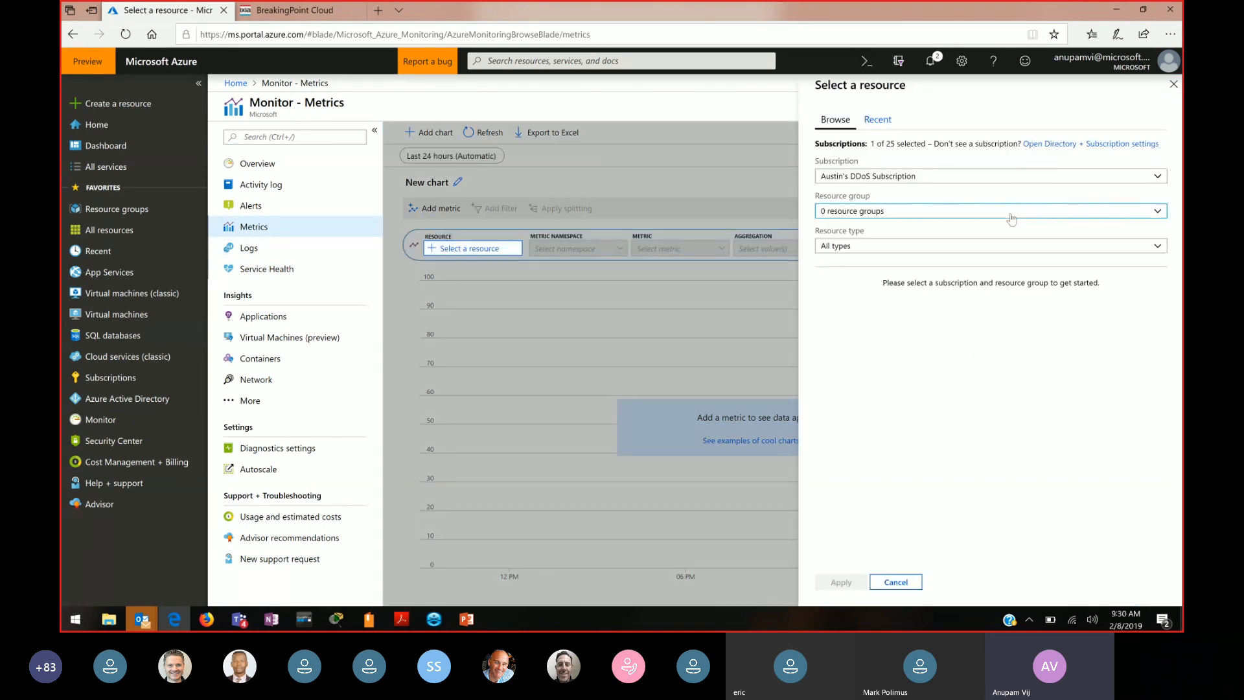
{"action": "left_click", "coordinate": [1011, 215]}
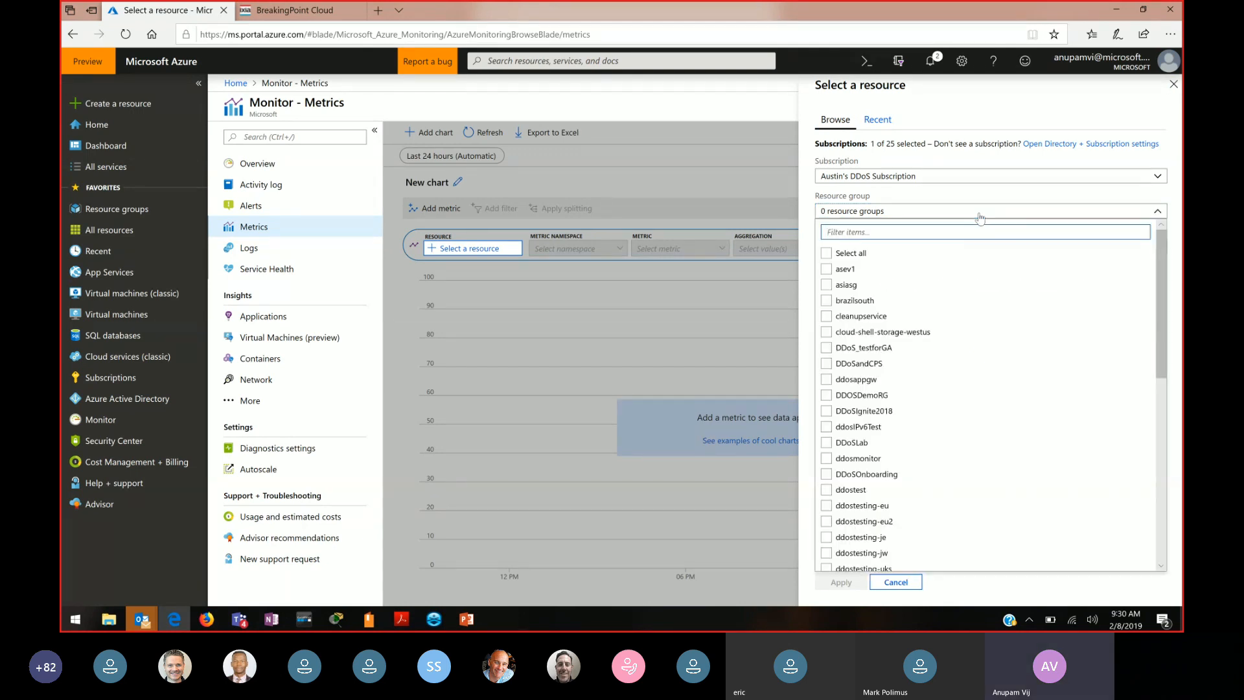
{"action": "type", "text": "demo"}
{"action": "left_click", "coordinate": [885, 257]}
{"action": "left_click", "coordinate": [898, 422]}
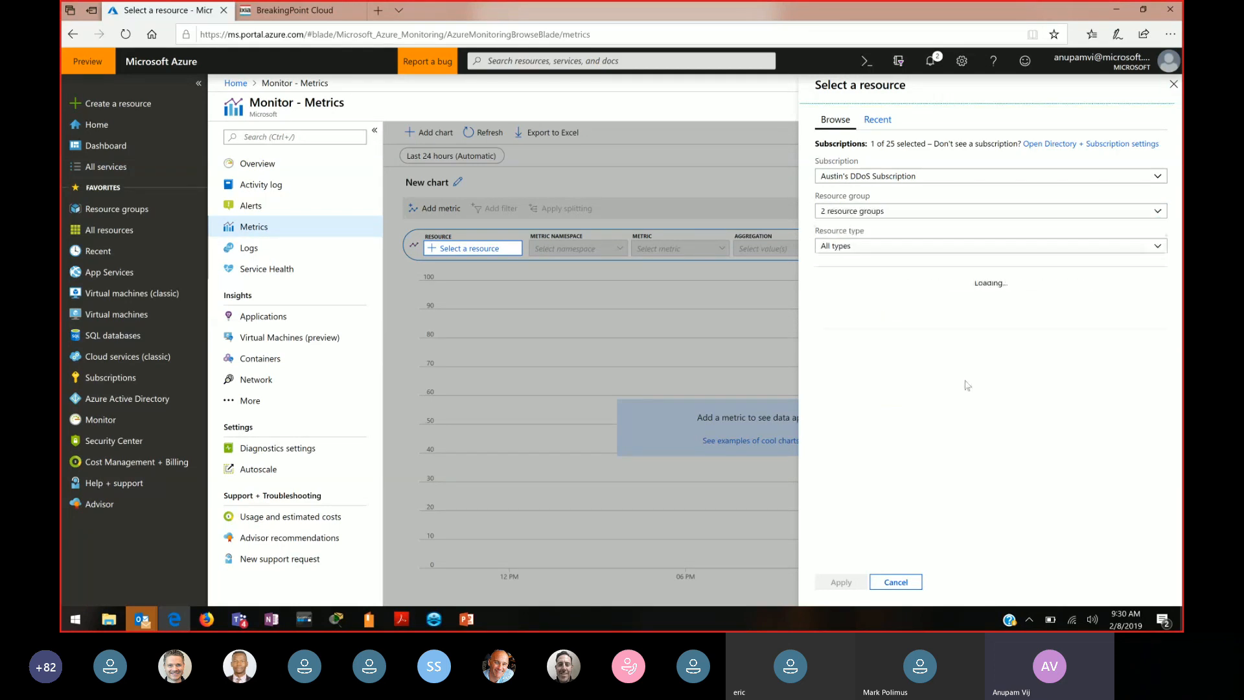
{"action": "left_click", "coordinate": [1128, 253]}
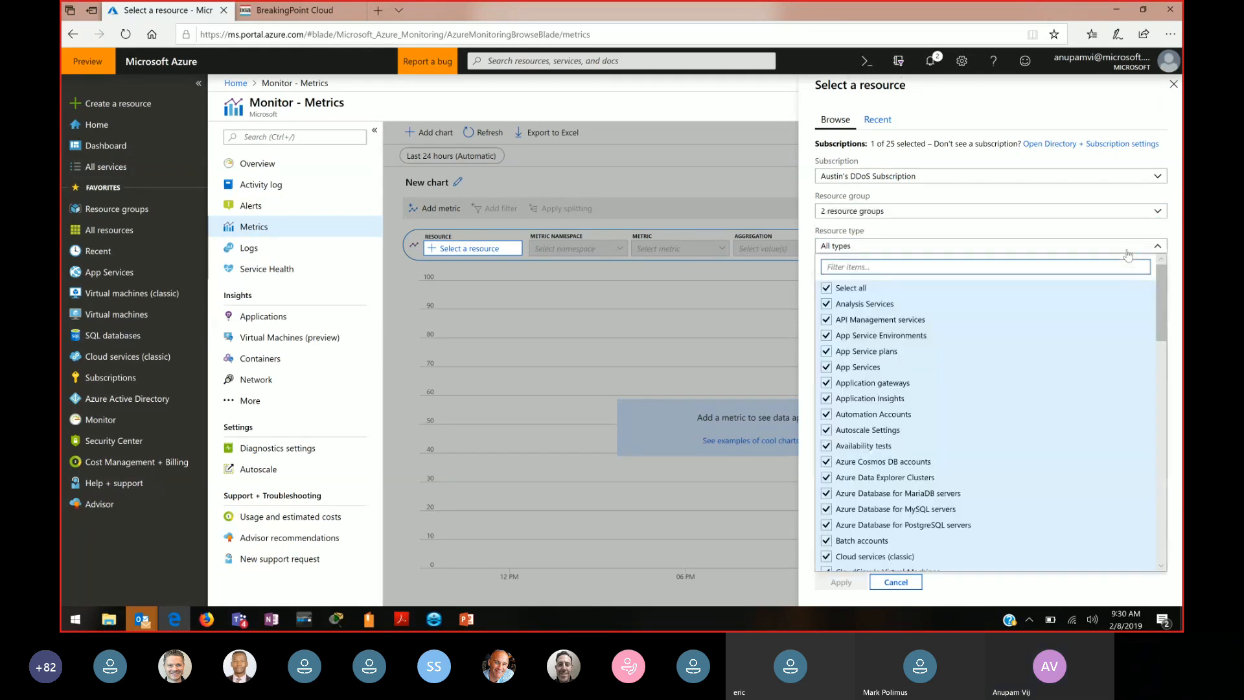
{"action": "type", "text": "publi"}
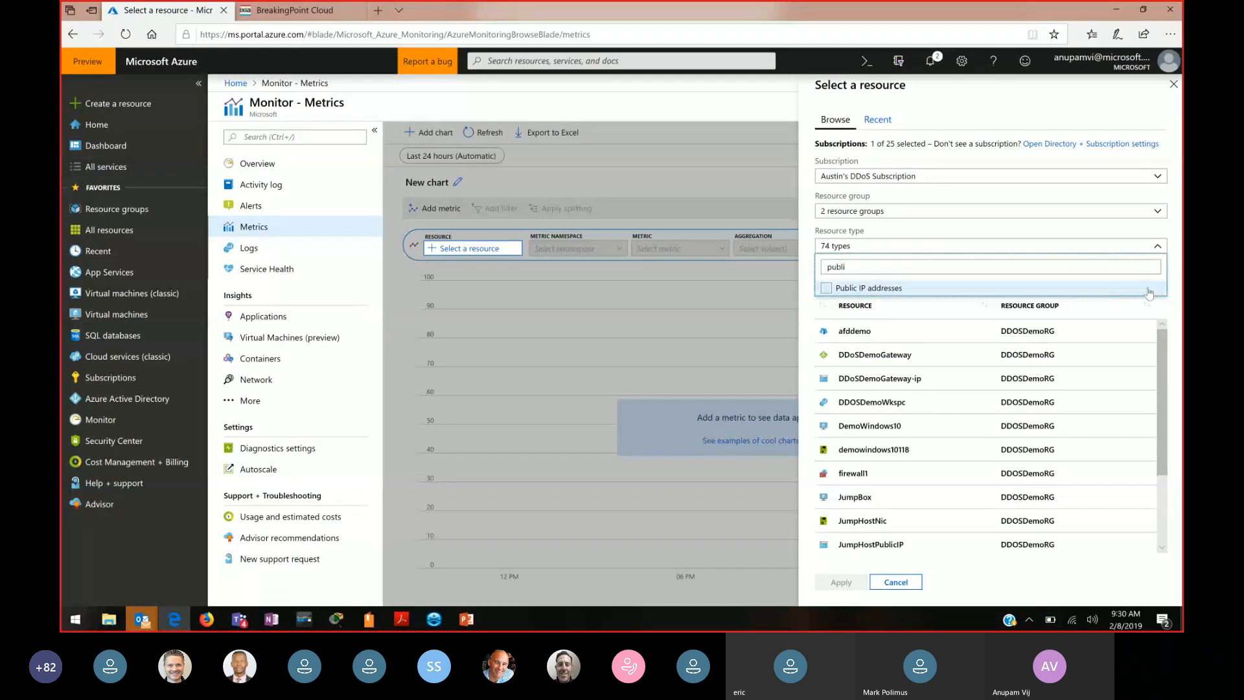
{"action": "left_click", "coordinate": [1037, 119]}
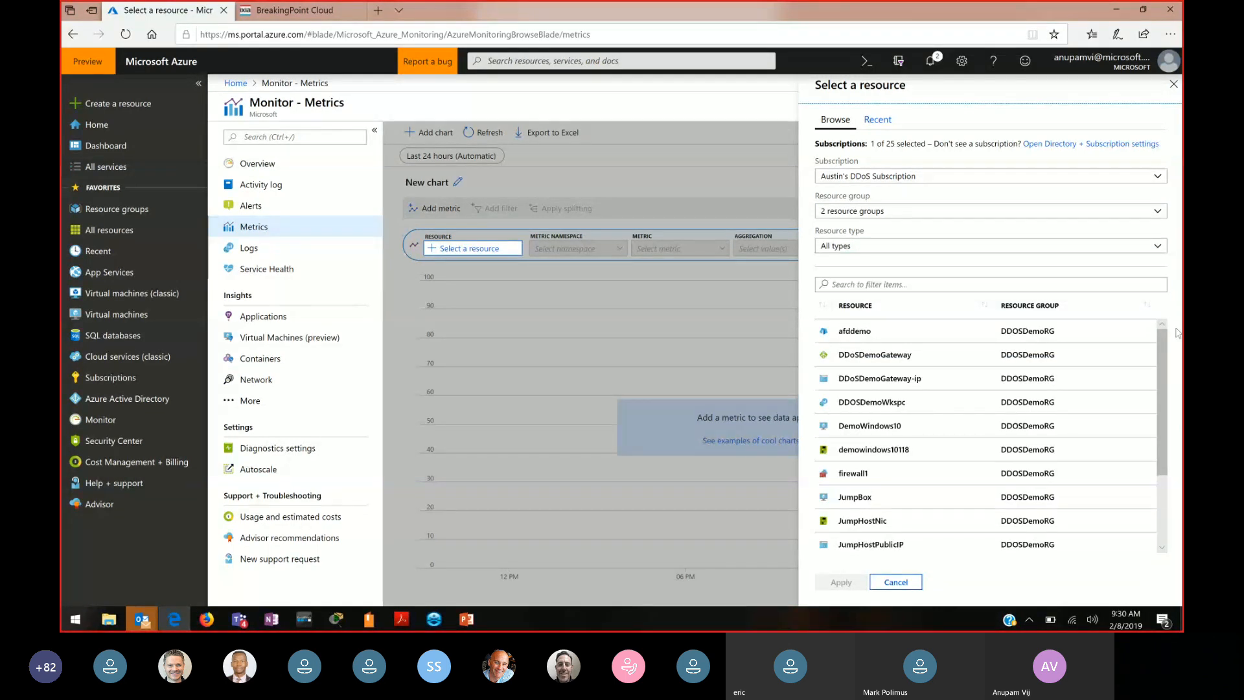
Select JumpHostPublicIP as the resource for the new metrics chart and apply it.
{"action": "left_click_drag", "start_coordinate": [1165, 345], "coordinate": [1173, 410]}
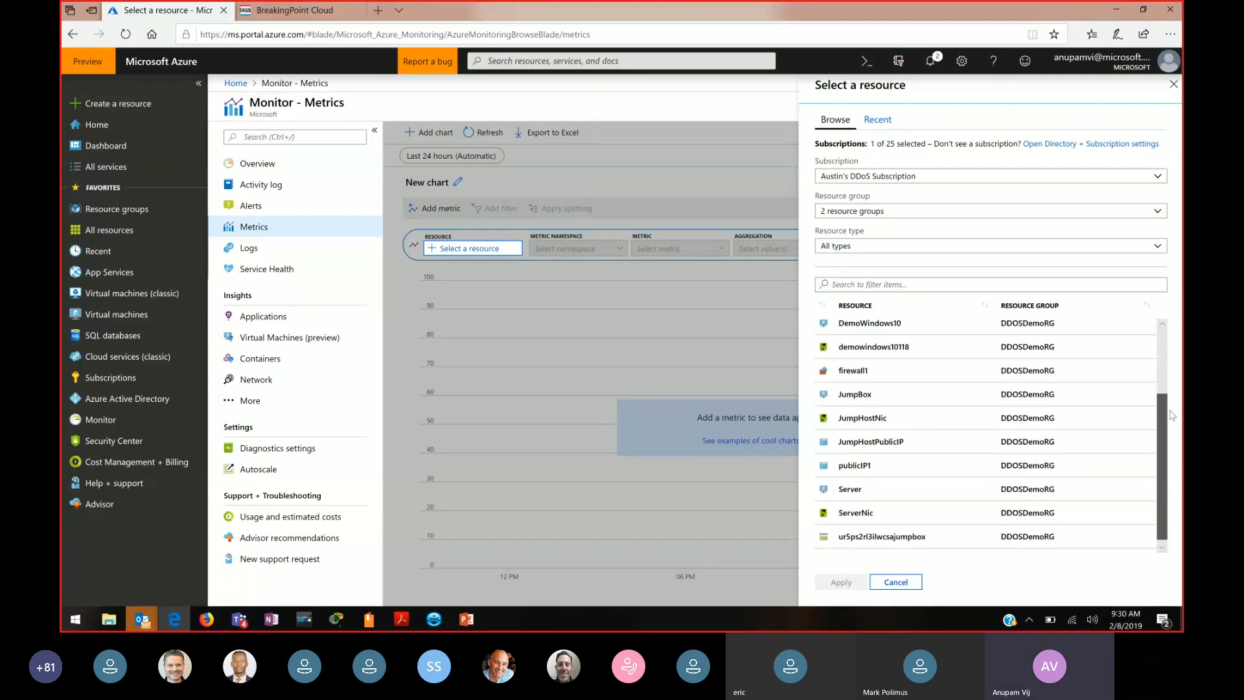
{"action": "left_click", "coordinate": [890, 441]}
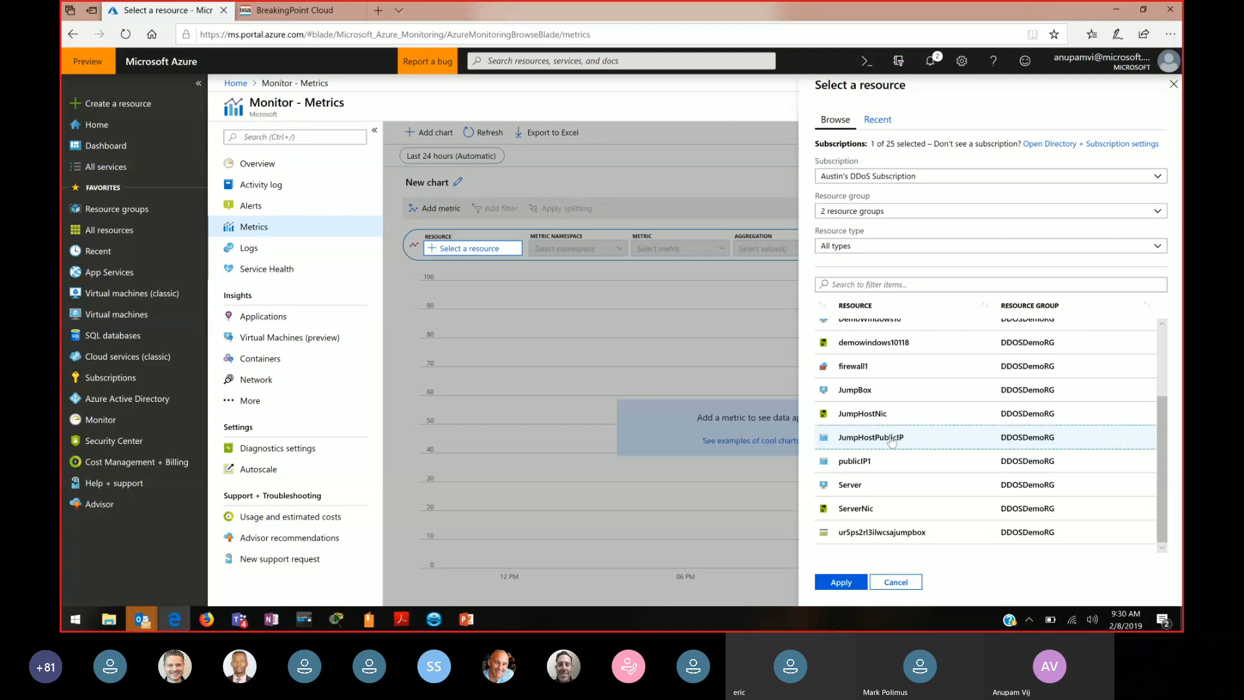
{"action": "left_click", "coordinate": [844, 583]}
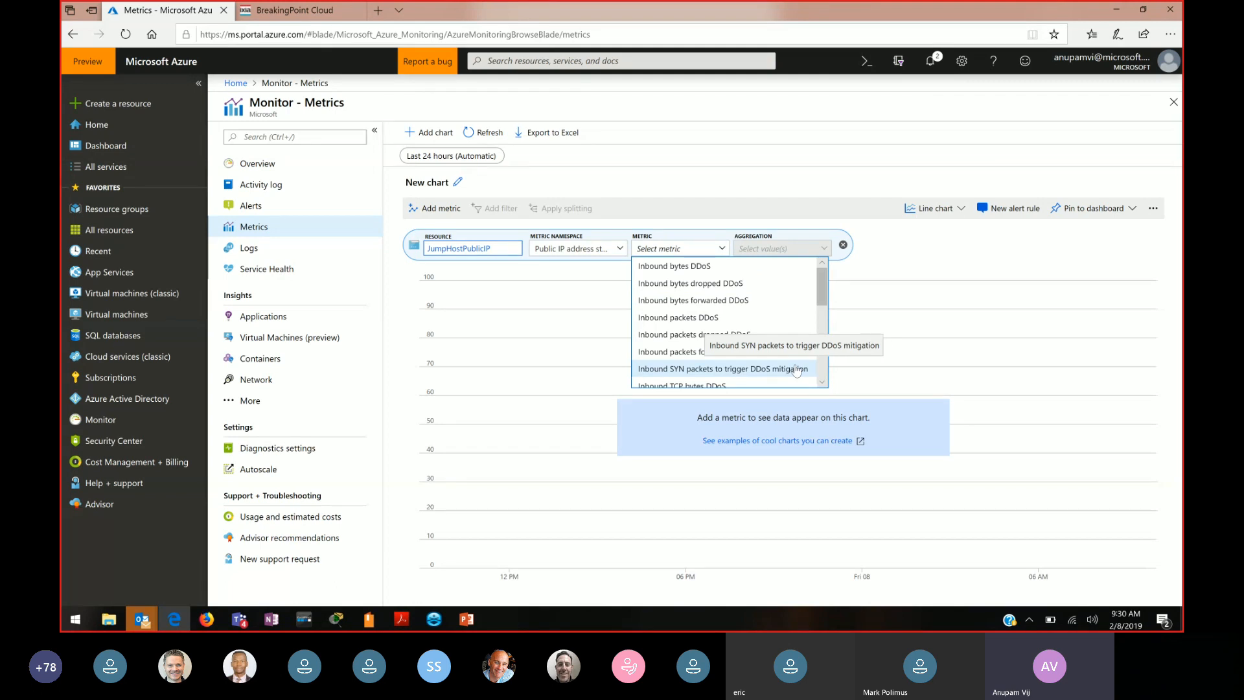
Look through the available DDoS metrics and chart "Inbound SYN packets to trigger DDoS mitigation" for the public IP.
{"action": "left_click_drag", "start_coordinate": [826, 297], "coordinate": [825, 304]}
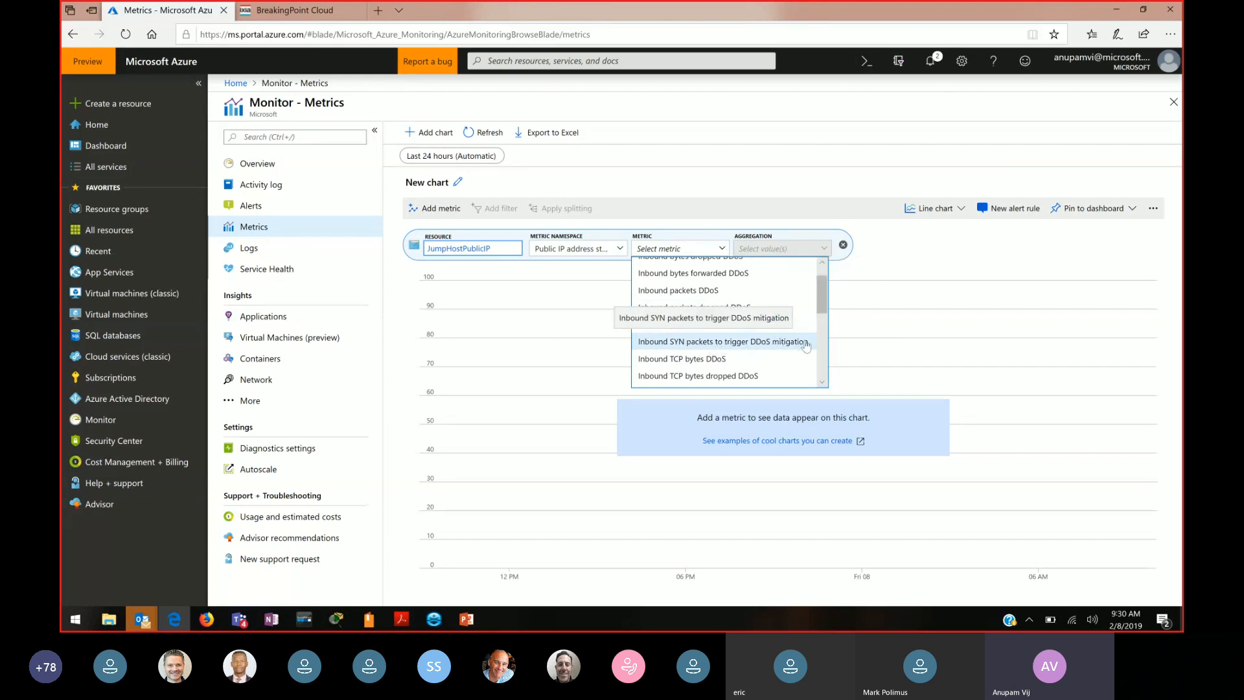
{"action": "scroll", "coordinate": [803, 324], "scroll_direction": "down", "scroll_amount": 3}
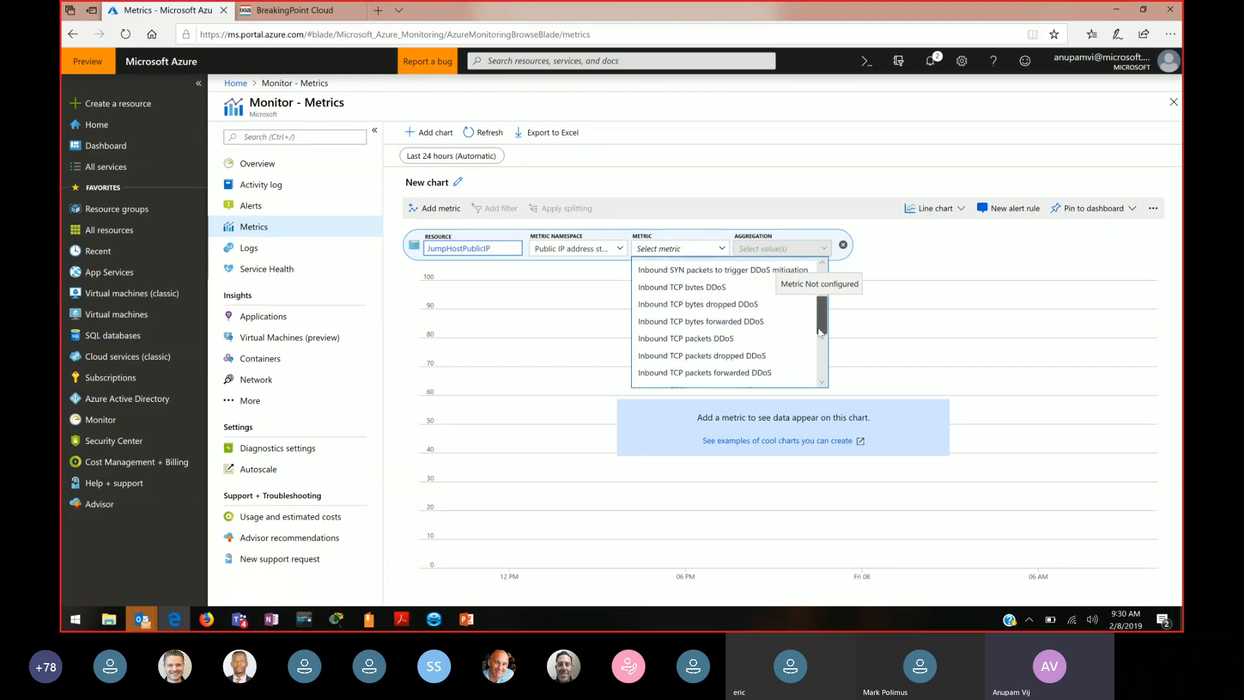
{"action": "scroll", "coordinate": [800, 321], "scroll_direction": "down", "scroll_amount": 3}
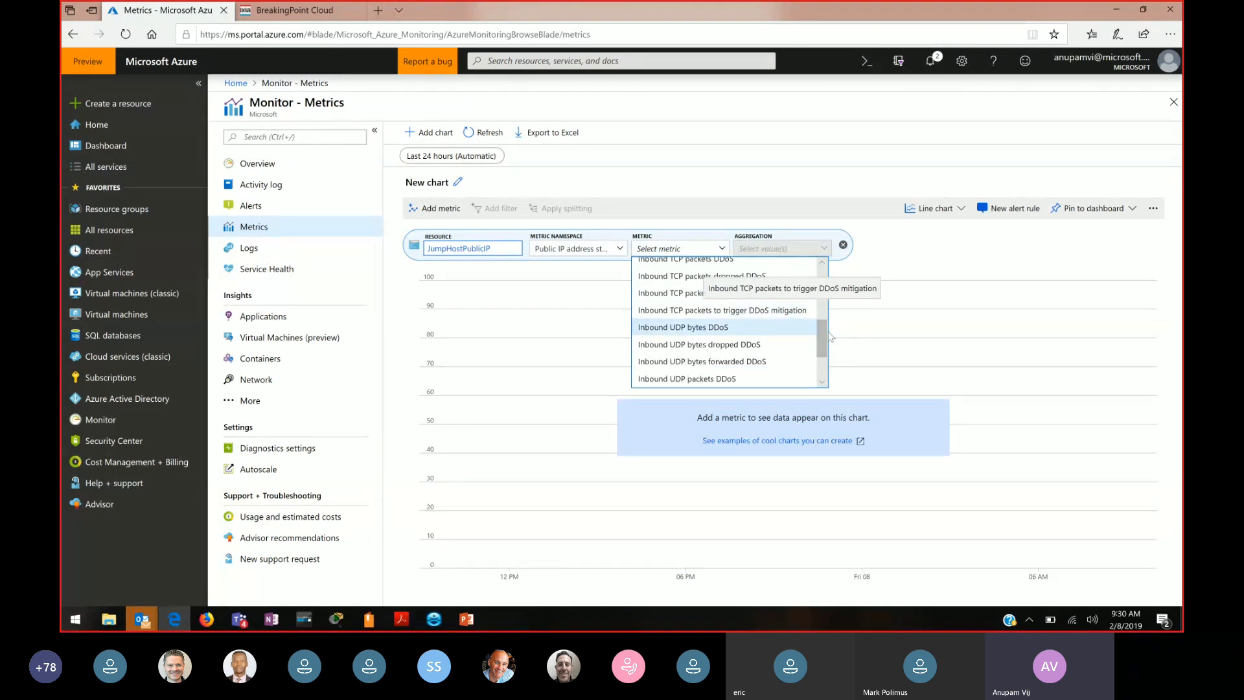
{"action": "scroll", "coordinate": [804, 358], "scroll_direction": "down", "scroll_amount": 3}
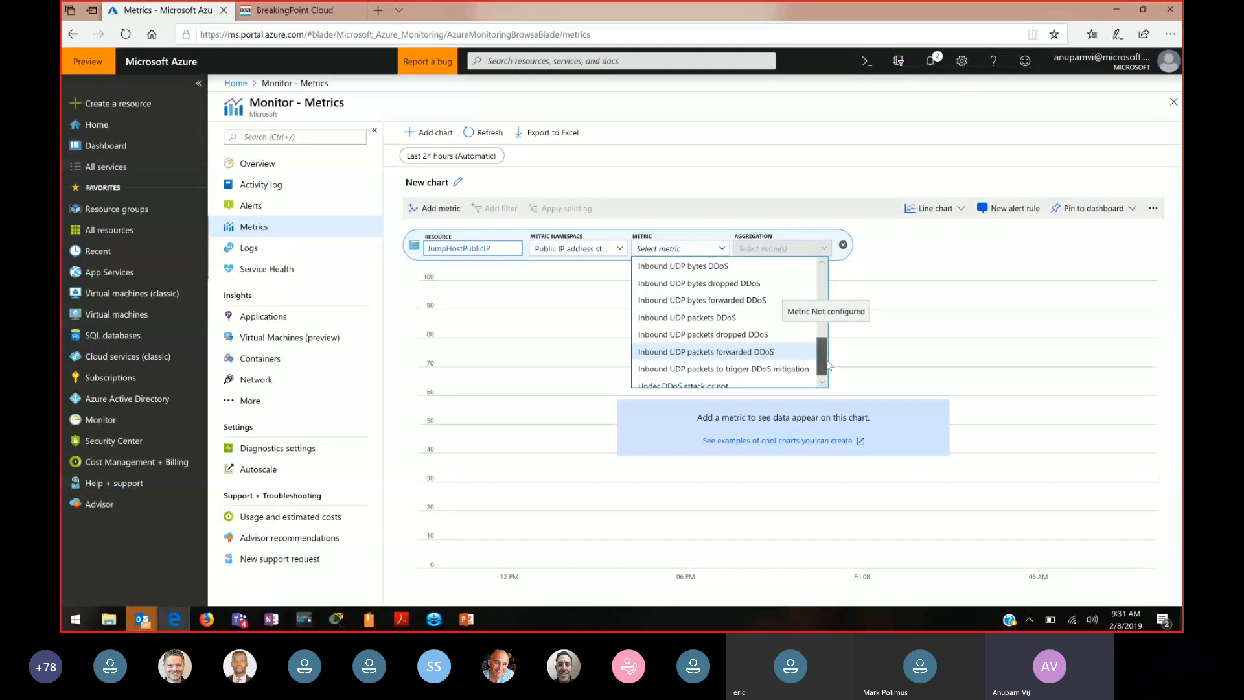
{"action": "scroll", "coordinate": [823, 350], "scroll_direction": "up", "scroll_amount": 2}
{"action": "scroll", "coordinate": [823, 347], "scroll_direction": "up", "scroll_amount": 3}
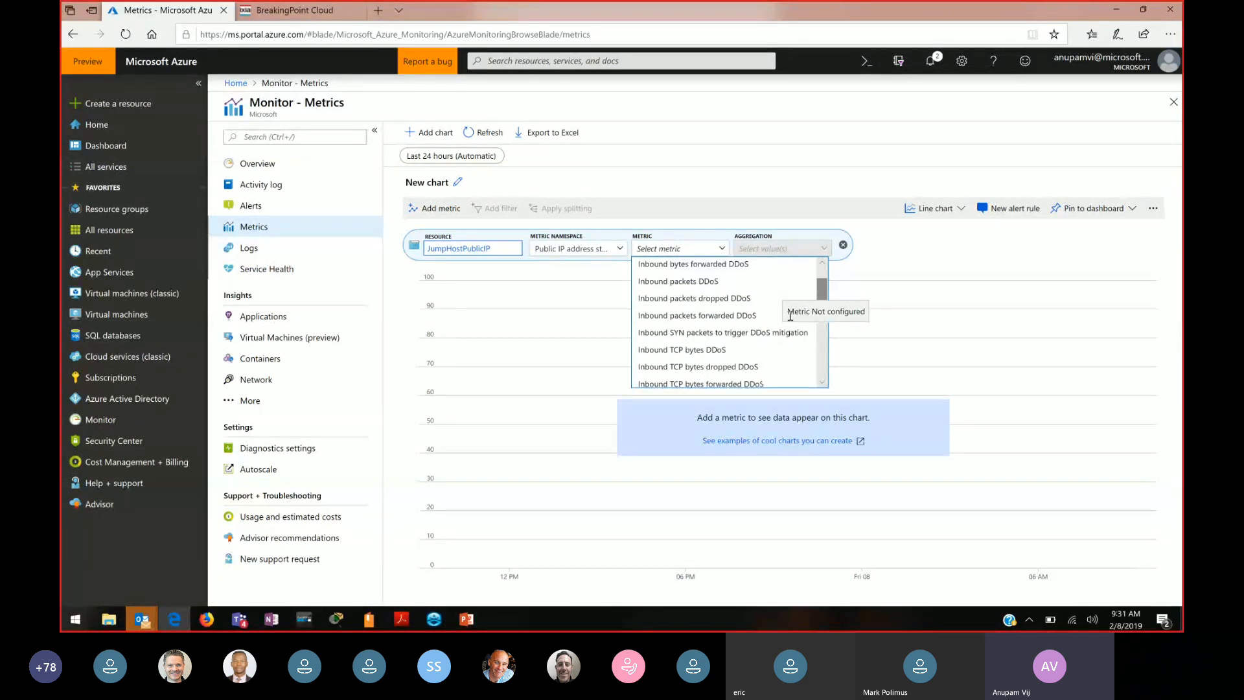
{"action": "left_click", "coordinate": [768, 332]}
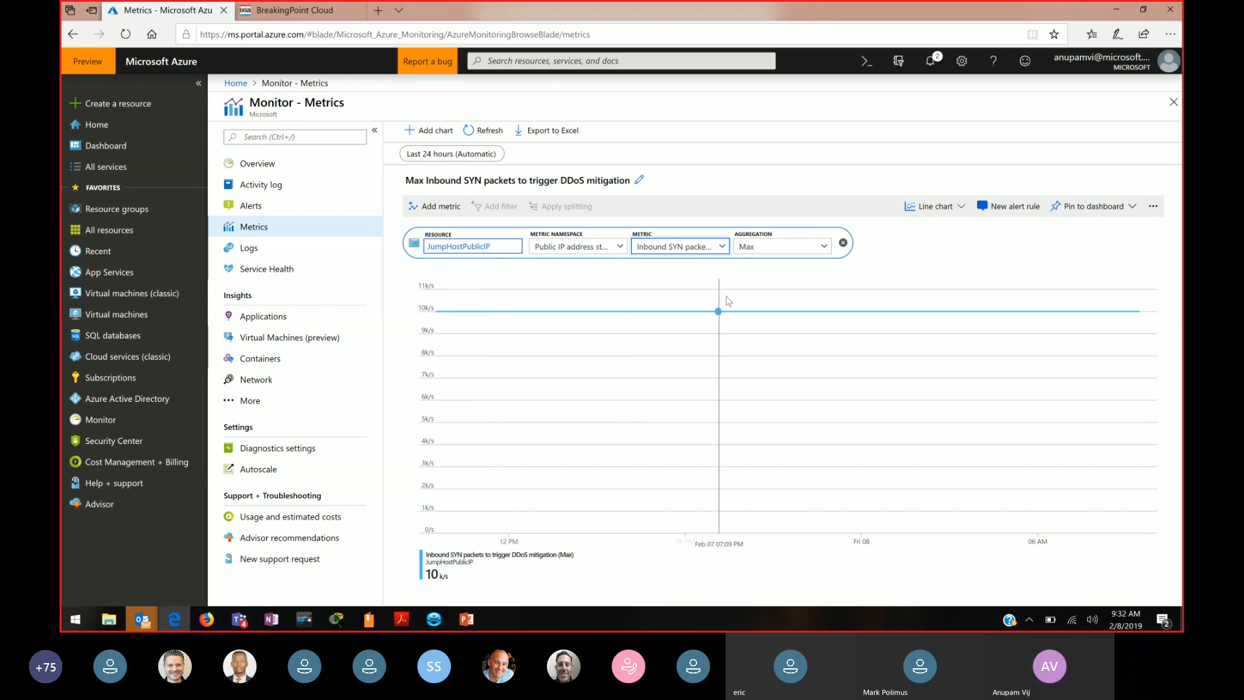
Chart "Inbound TCP packets to trigger DDoS mitigation" for JumpHostPublicIP, followed by "Inbound UDP packets to trigger DDoS mitigation".
{"action": "left_click", "coordinate": [721, 249]}
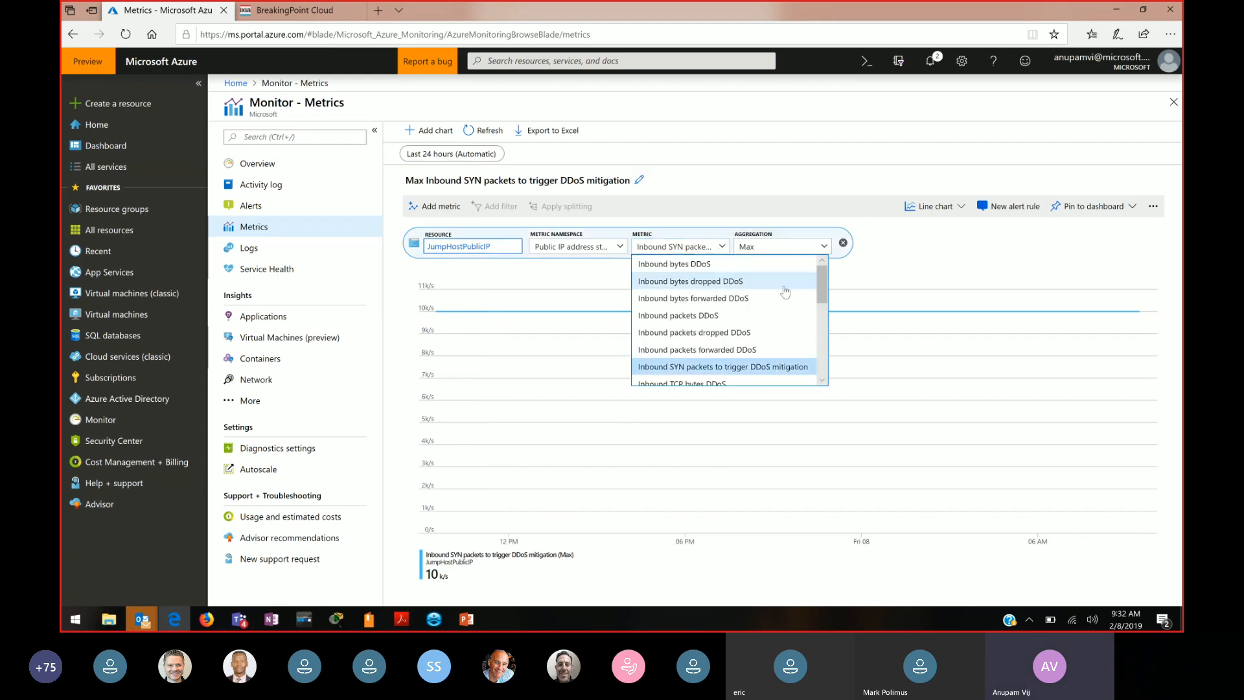
{"action": "left_click_drag", "start_coordinate": [821, 293], "coordinate": [822, 332]}
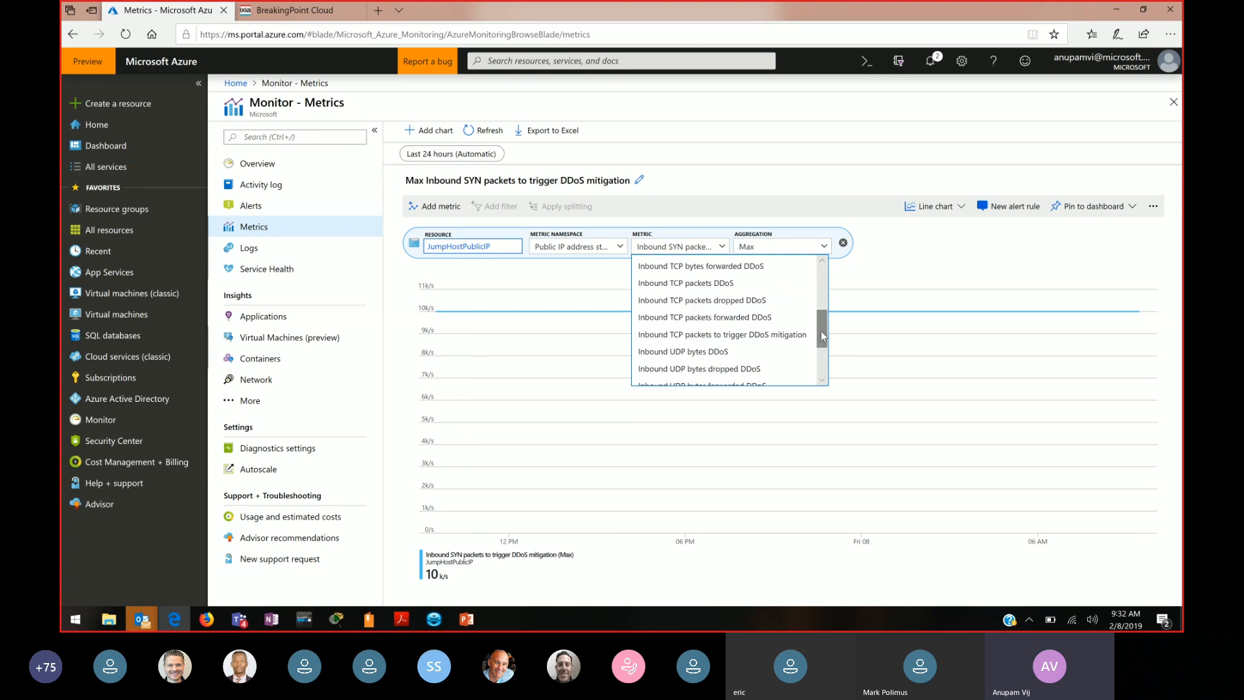
{"action": "left_click", "coordinate": [800, 335]}
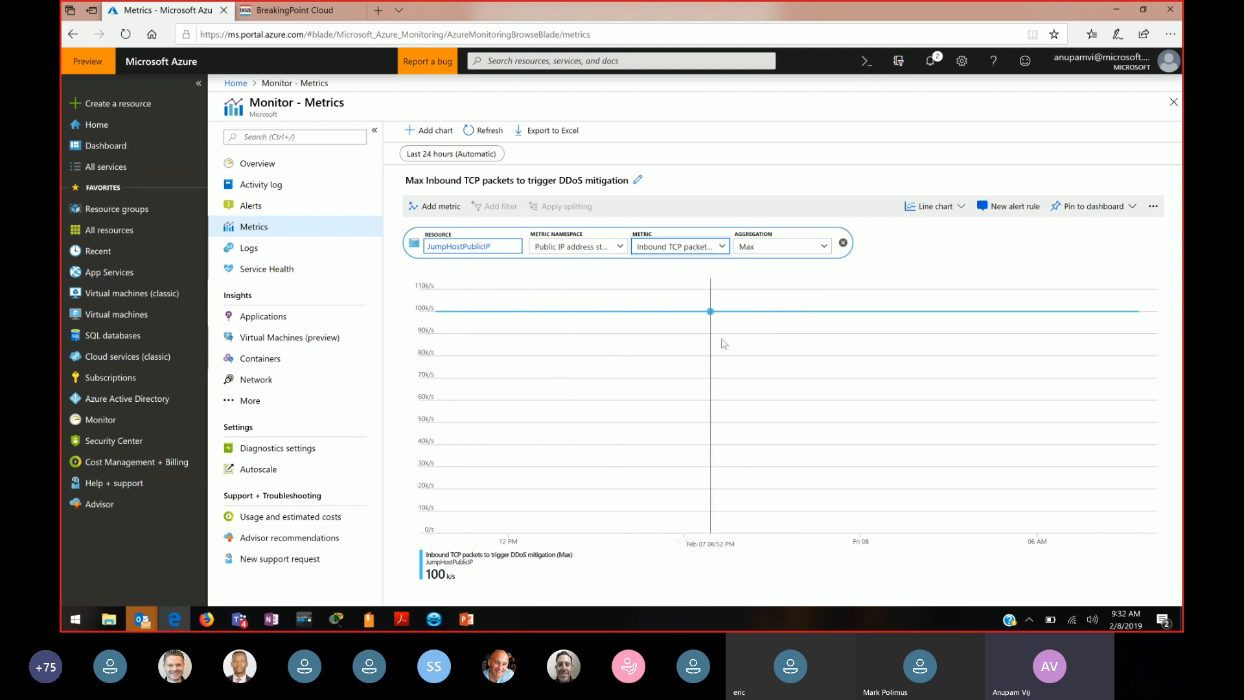
{"action": "left_click", "coordinate": [681, 247]}
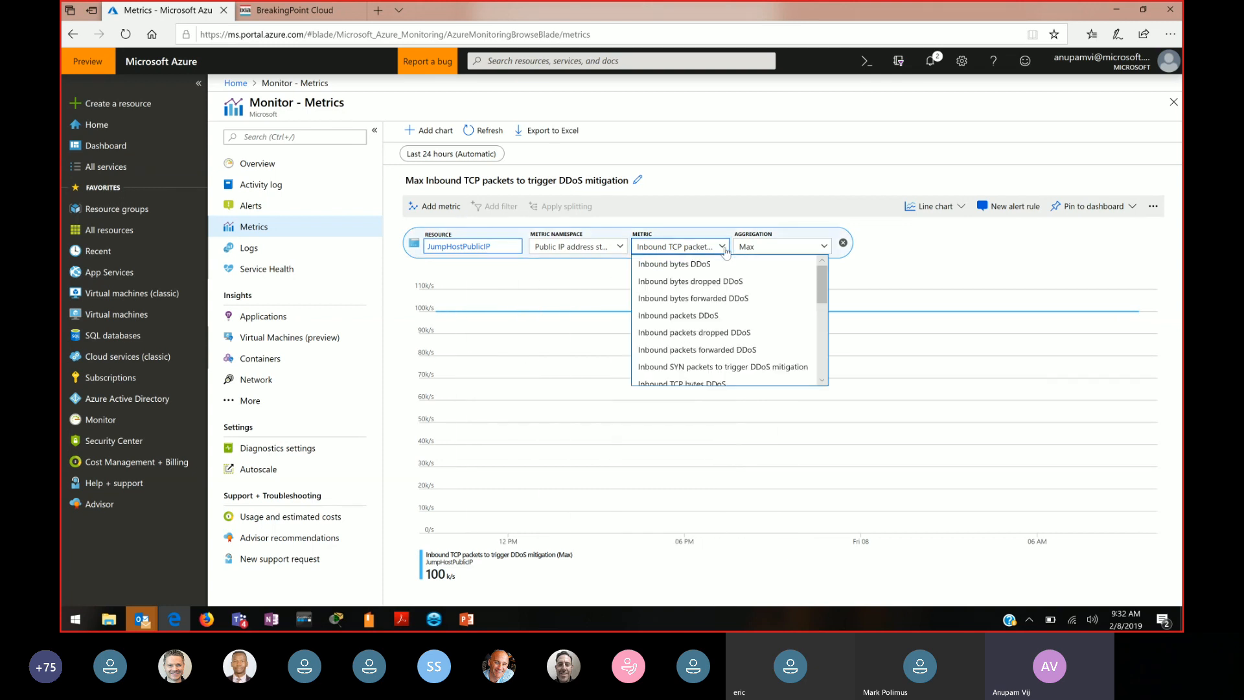
{"action": "left_click_drag", "start_coordinate": [825, 302], "coordinate": [796, 369]}
{"action": "left_click", "coordinate": [795, 368]}
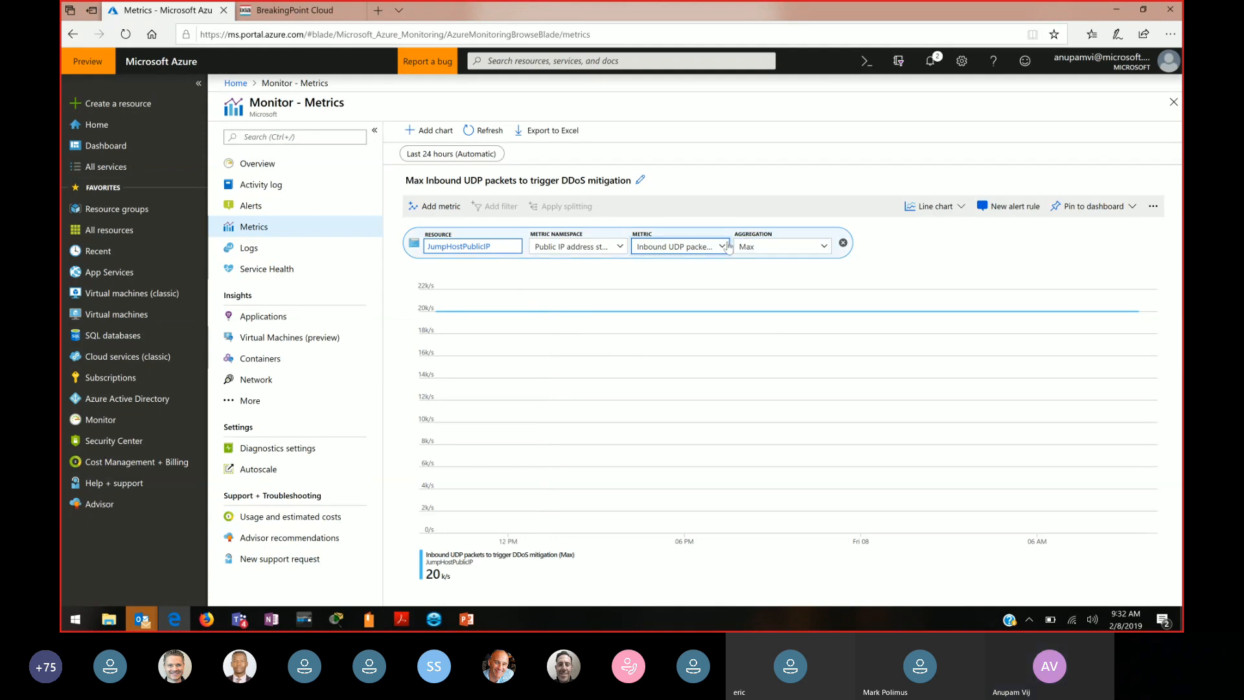
Switch to BreakingPoint Cloud and start the configured 10-minute TCP SYN Flood test on port 80.
{"action": "left_click", "coordinate": [295, 11]}
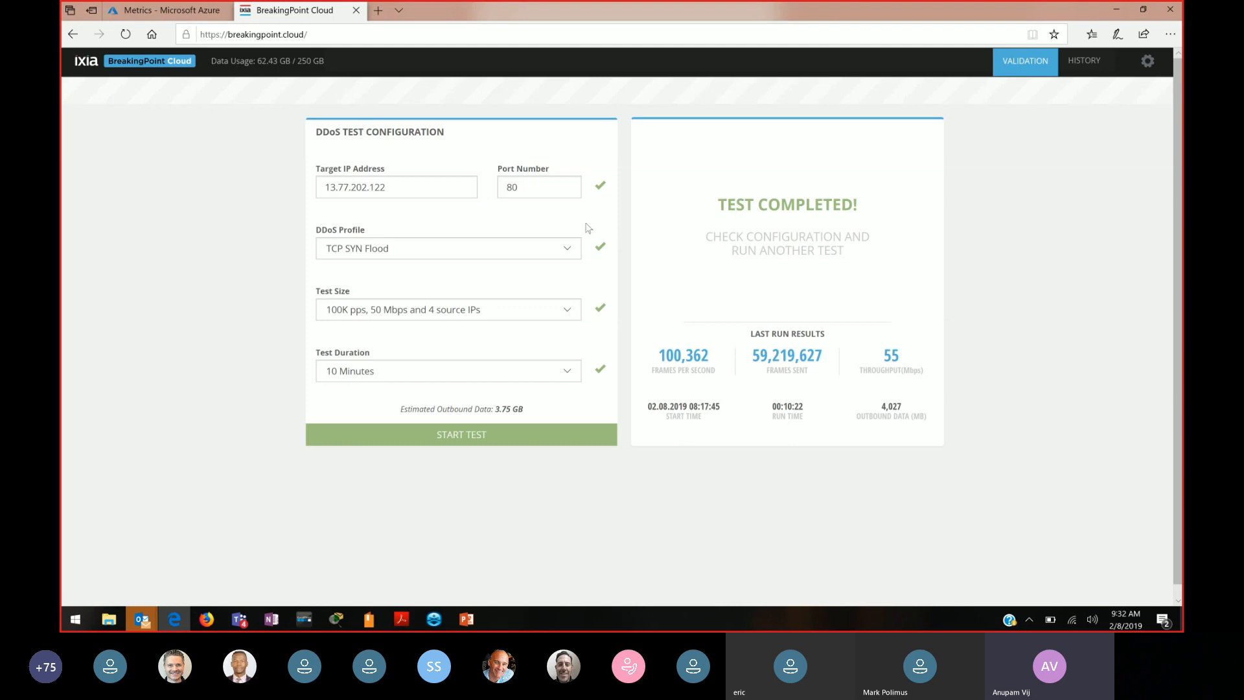
{"action": "mouse_move", "coordinate": [439, 188]}
{"action": "left_click", "coordinate": [408, 434]}
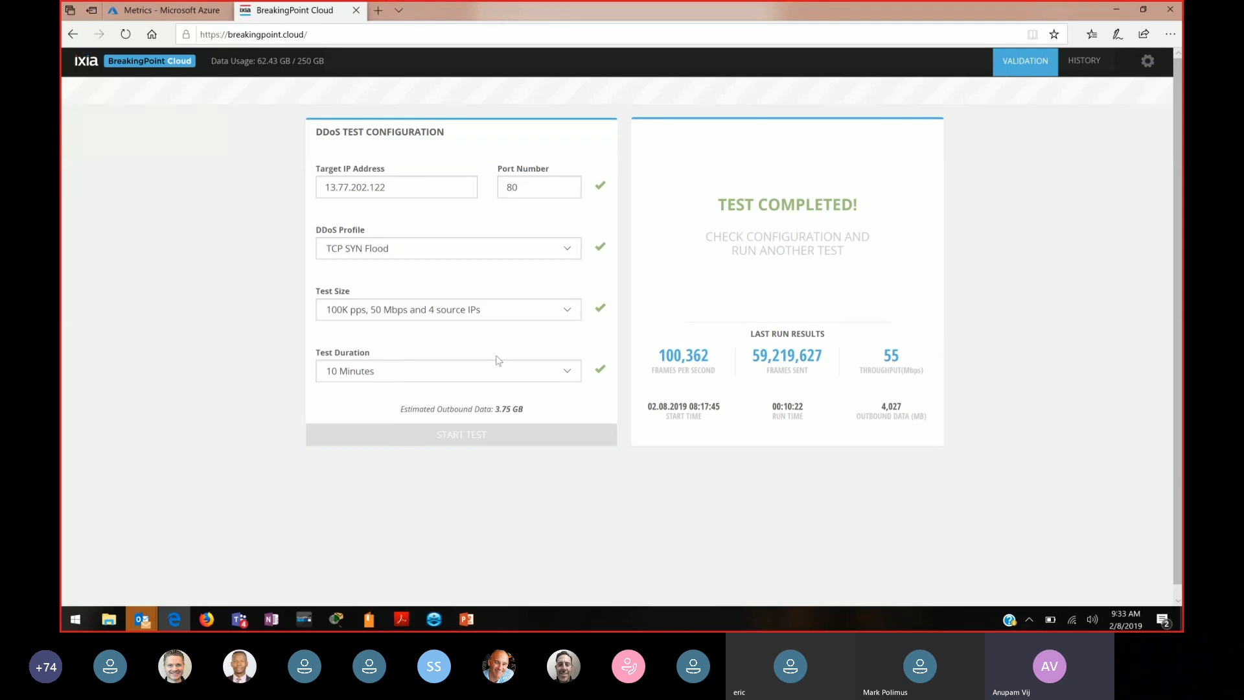
Look through the available test sizes for the DDoS test and keep "100K pps, 50 Mbps and 4 source IPs".
{"action": "mouse_move", "coordinate": [543, 317]}
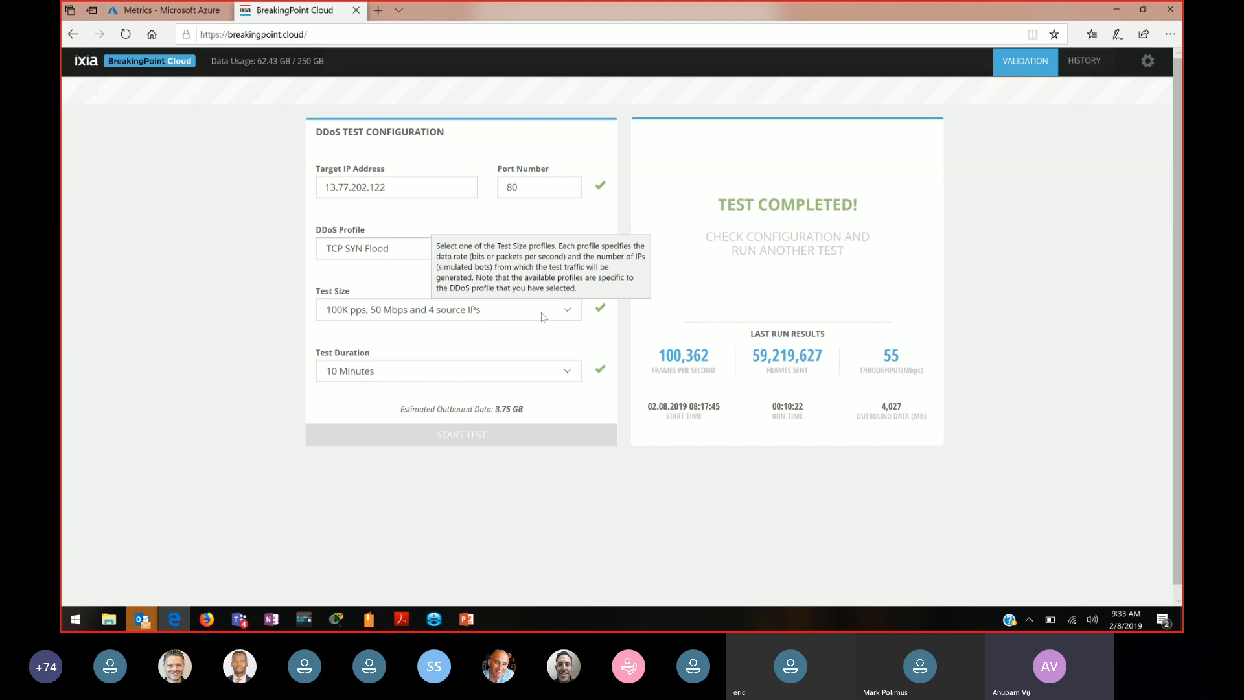
{"action": "left_click", "coordinate": [543, 317]}
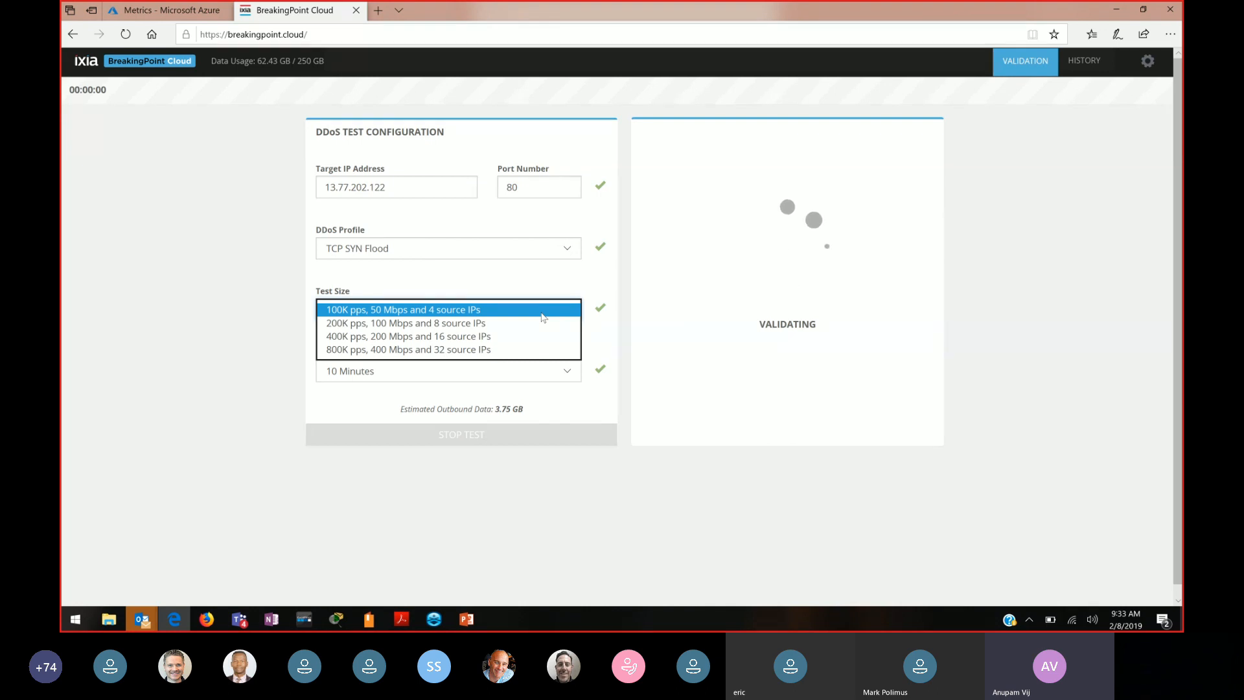
{"action": "left_click", "coordinate": [543, 317]}
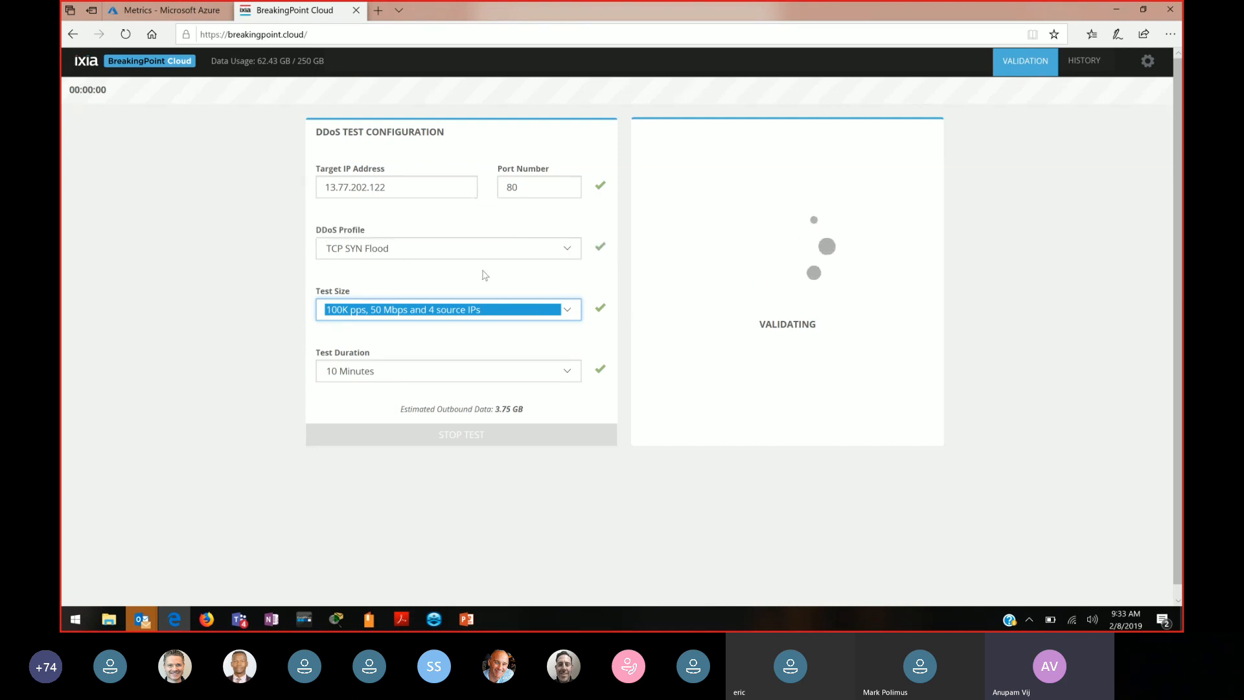
Return to the Azure Monitor metrics chart and plot "Under DDoS attack or not" for JumpHostPublicIP.
{"action": "left_click", "coordinate": [155, 11]}
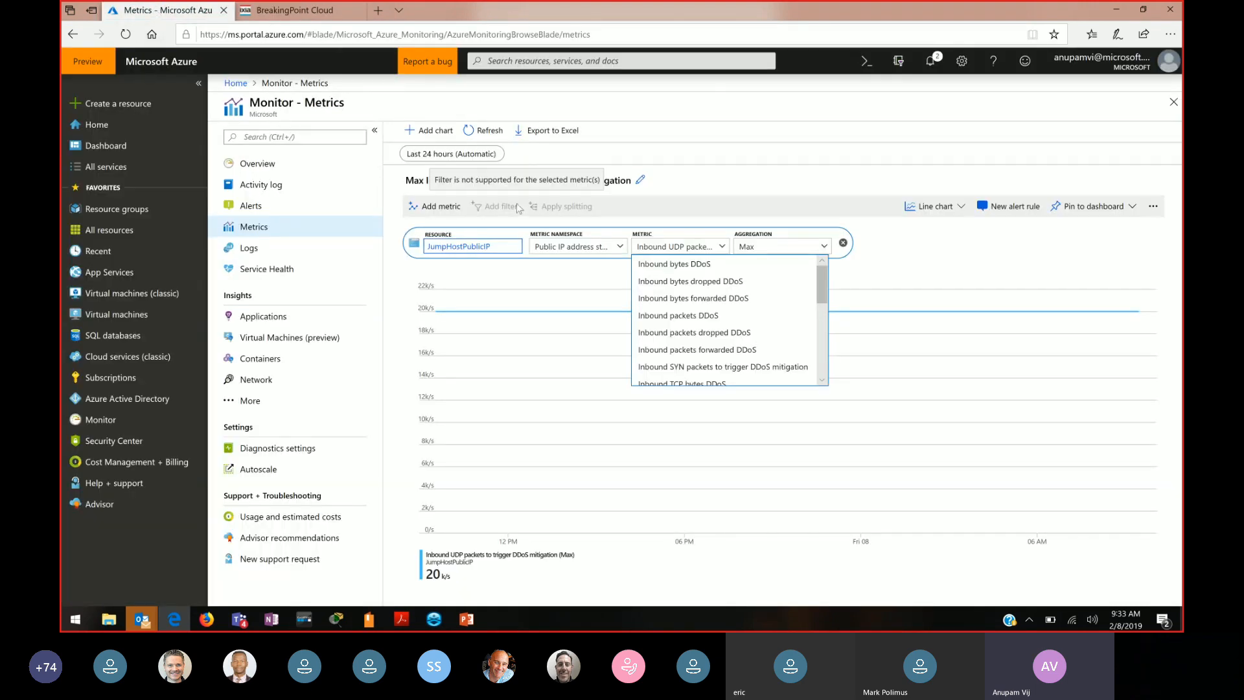
{"action": "left_click_drag", "start_coordinate": [826, 295], "coordinate": [823, 373]}
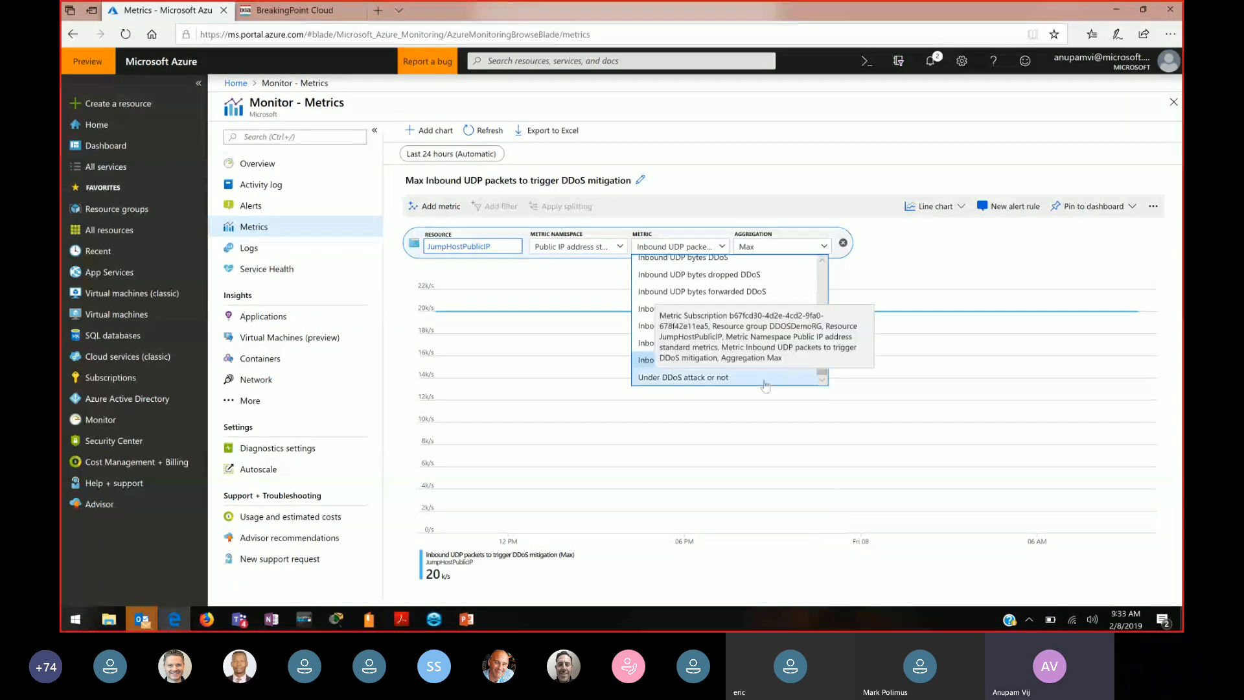
{"action": "left_click", "coordinate": [812, 381]}
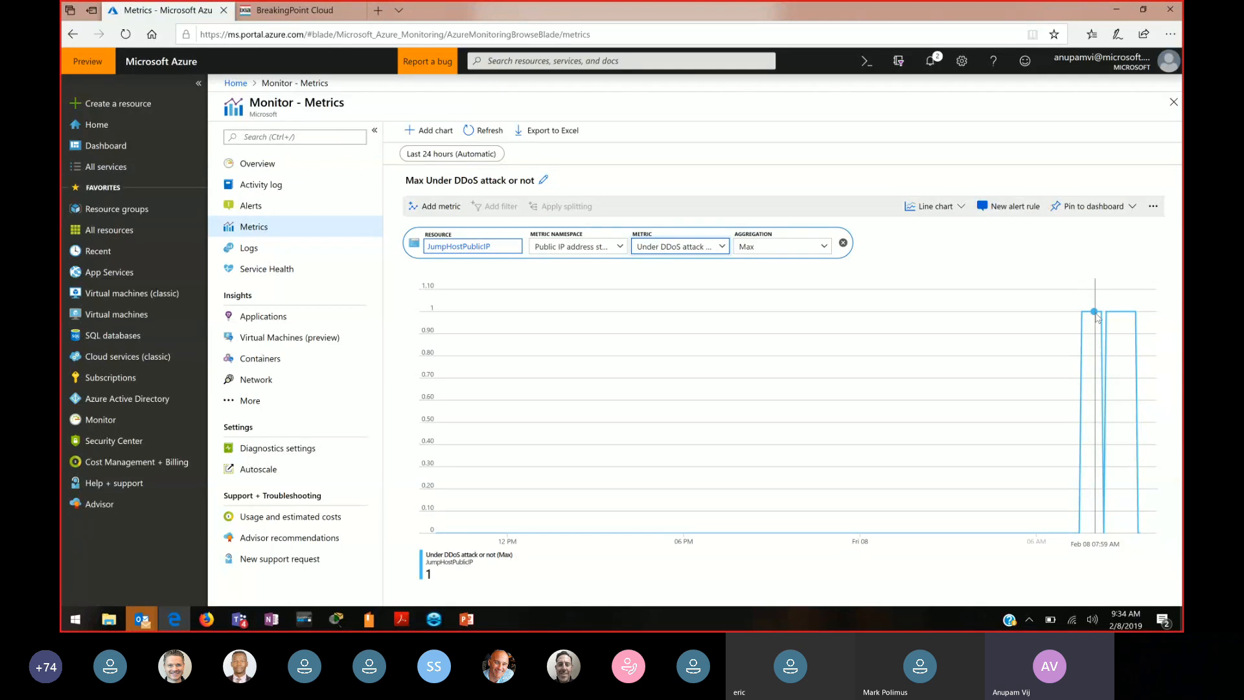
Change the chart's metric to "Inbound TCP packets DDoS" for JumpHostPublicIP and inspect the plotted traffic.
{"action": "left_click", "coordinate": [720, 258]}
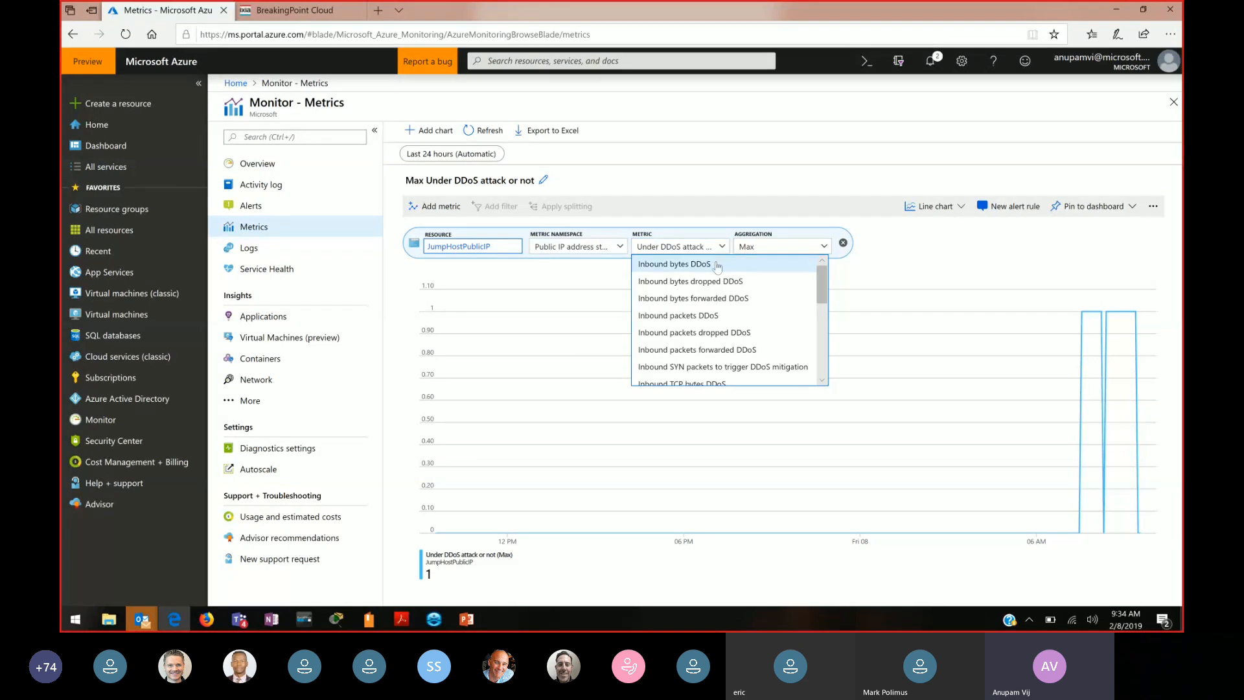
{"action": "left_click_drag", "start_coordinate": [824, 295], "coordinate": [825, 330]}
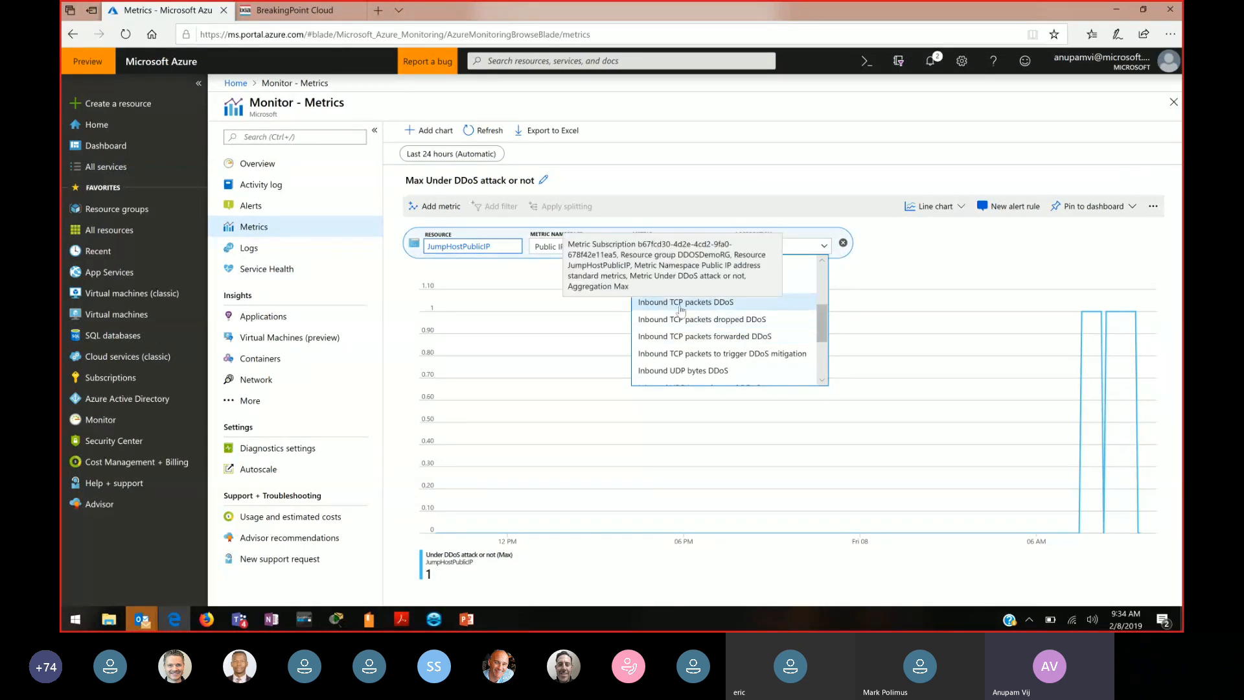
{"action": "left_click", "coordinate": [681, 303]}
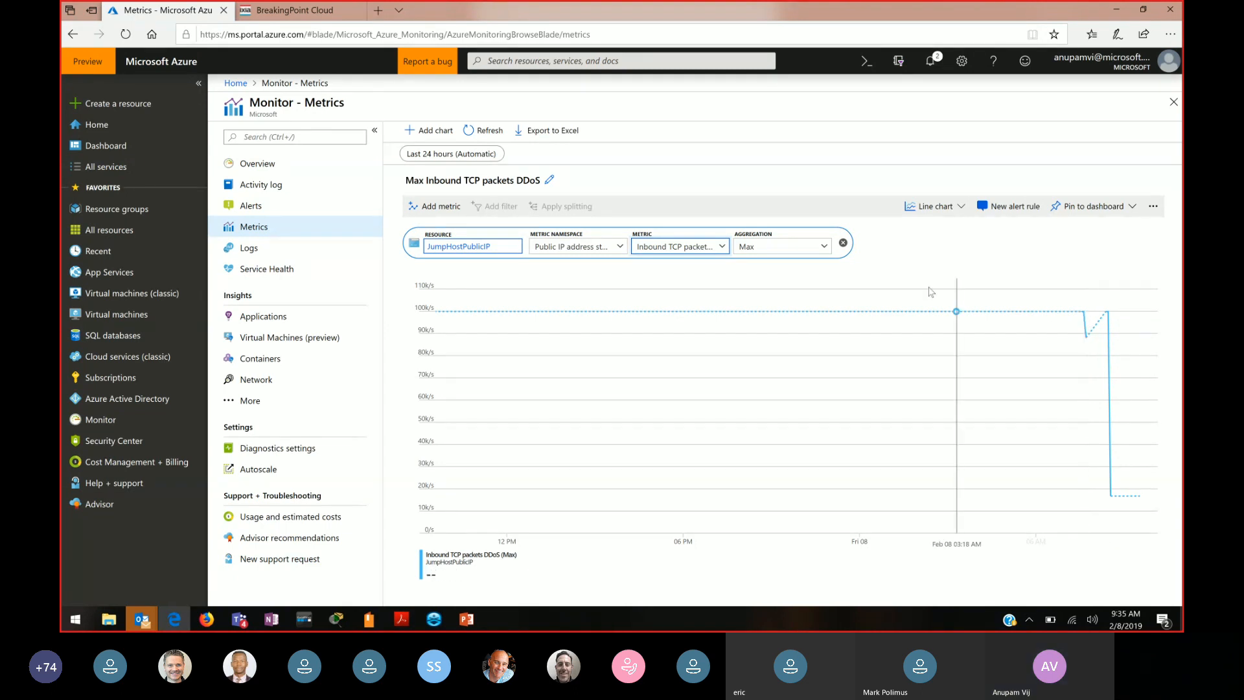
Chart "Inbound TCP packets dropped DDoS" for JumpHostPublicIP and inspect the dropped traffic over the last 24 hours.
{"action": "left_click", "coordinate": [726, 250]}
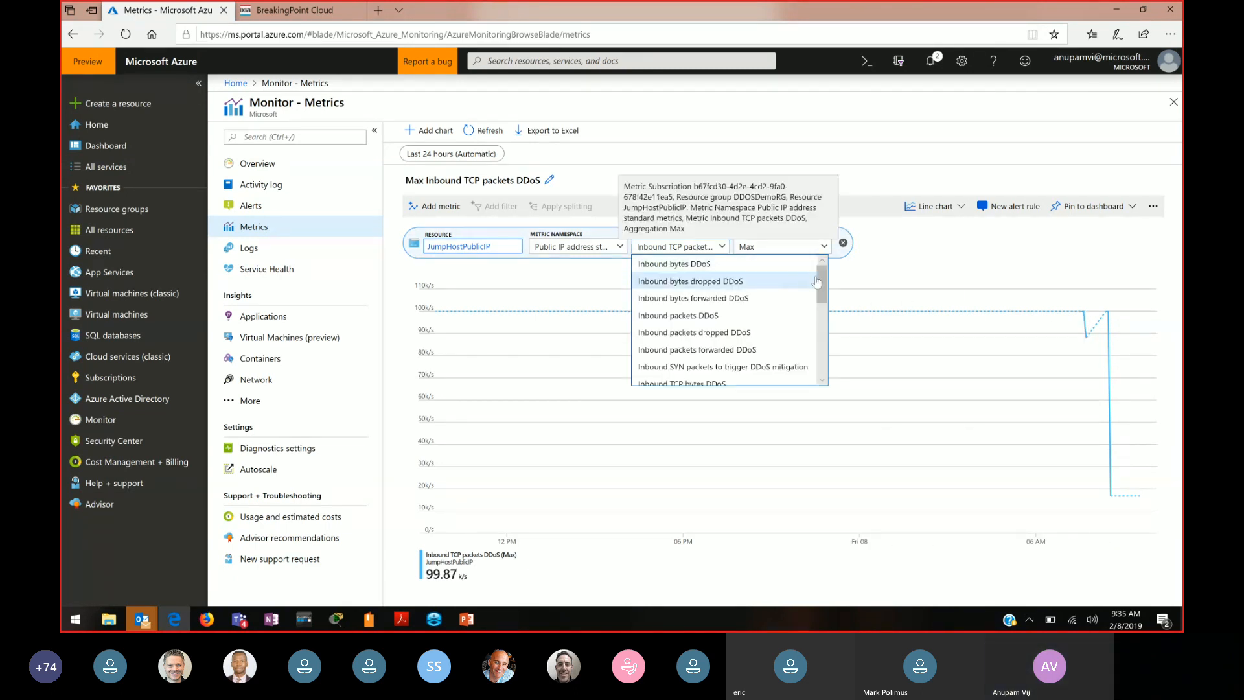
{"action": "scroll", "coordinate": [823, 302], "scroll_direction": "down", "scroll_amount": 1}
{"action": "scroll", "coordinate": [823, 302], "scroll_direction": "down", "scroll_amount": 1}
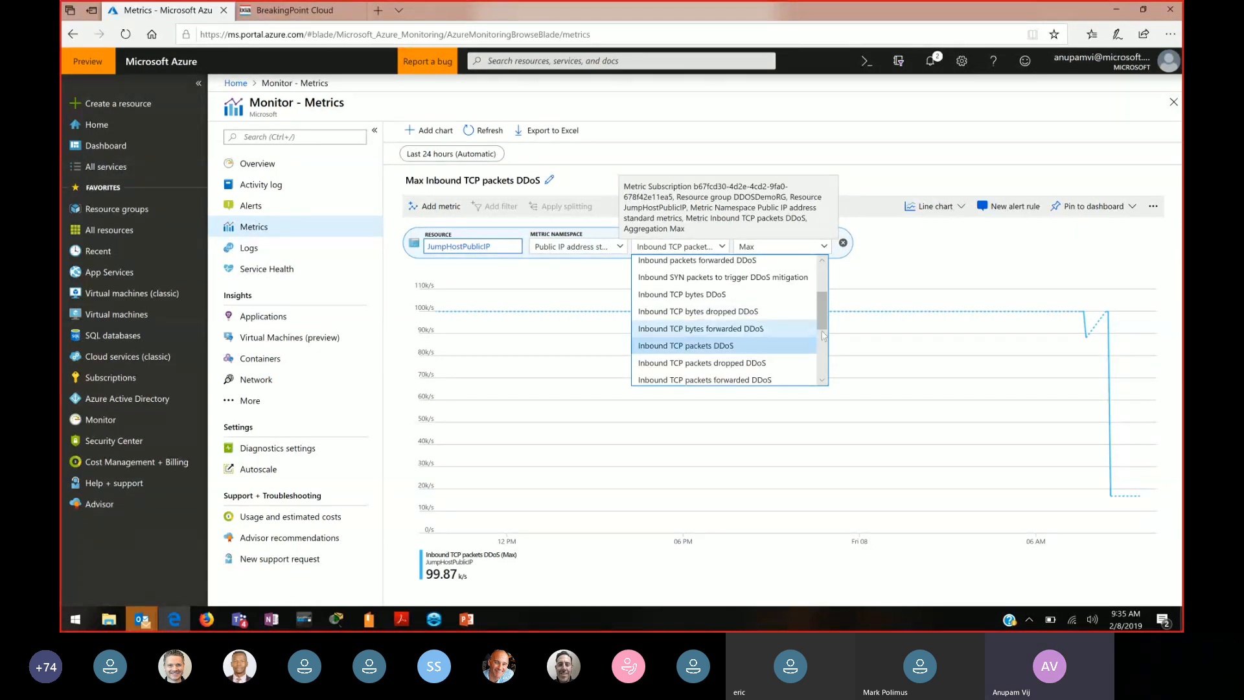
{"action": "scroll", "coordinate": [777, 324], "scroll_direction": "down", "scroll_amount": 1}
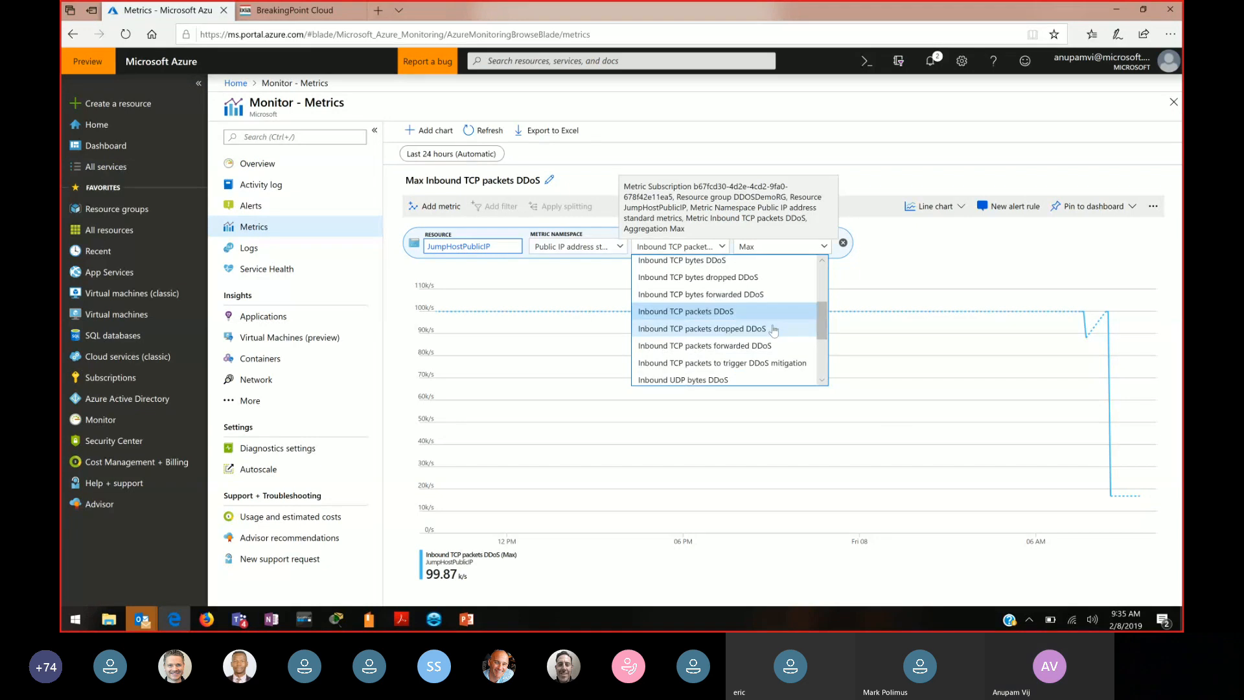
{"action": "left_click", "coordinate": [775, 329]}
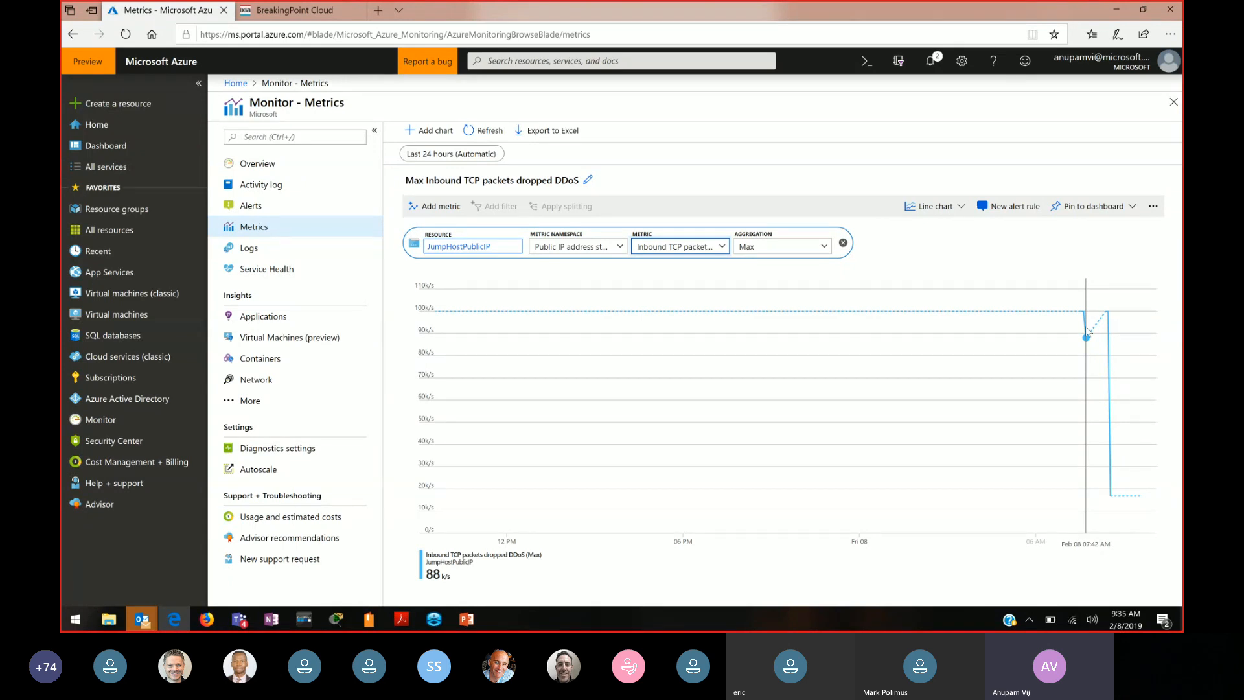
Switch the chart to "Inbound TCP packets forwarded DDoS" to view the traffic forwarded to the public IP.
{"action": "left_click", "coordinate": [703, 244]}
{"action": "left_click_drag", "start_coordinate": [822, 299], "coordinate": [826, 329]}
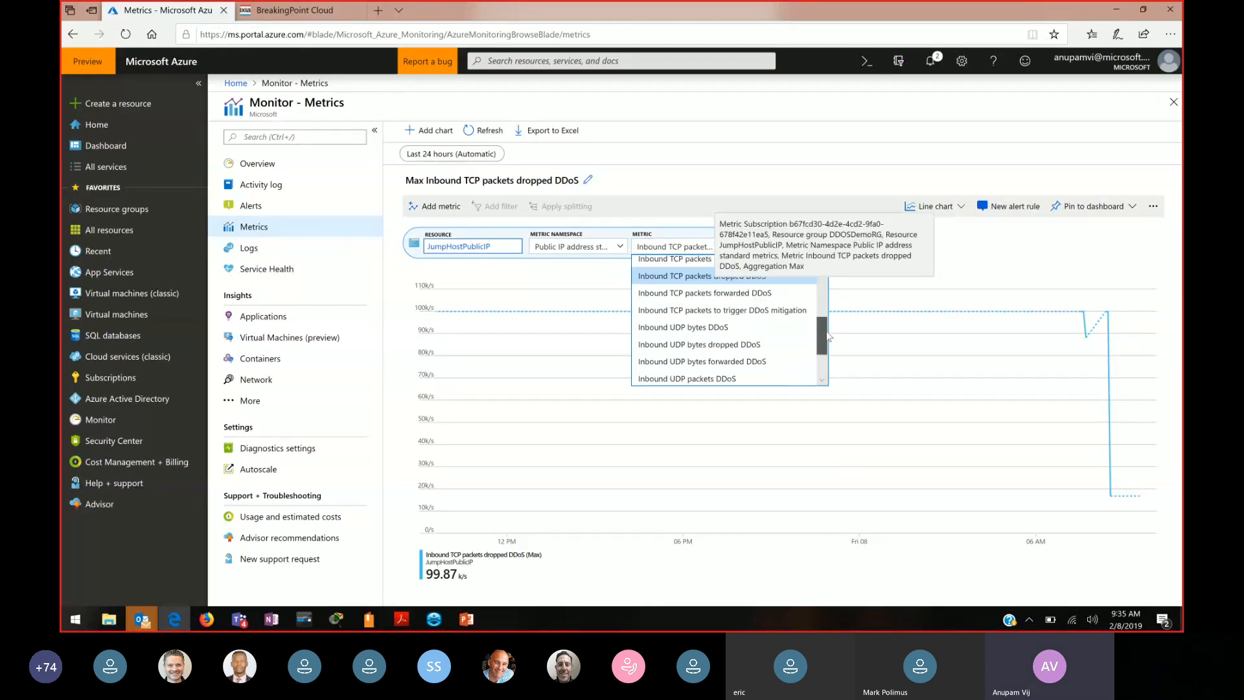
{"action": "left_click", "coordinate": [769, 293]}
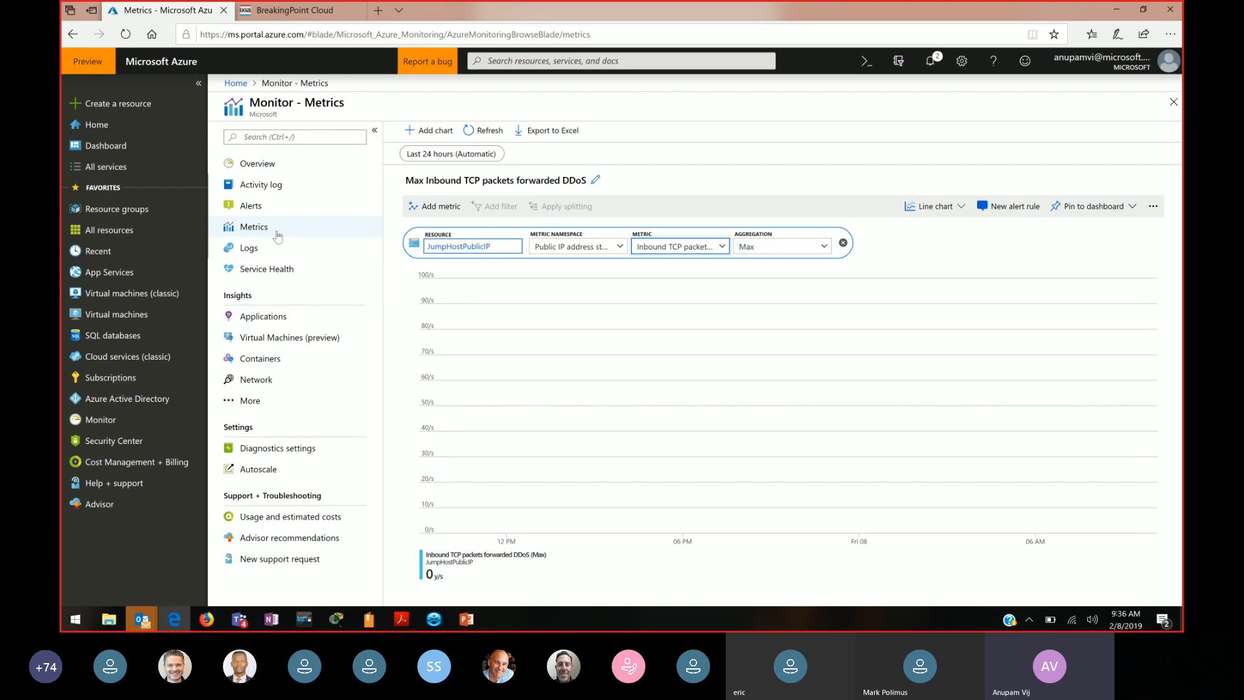
Open Monitor's diagnostics settings and filter the resources to the DDOSDemoRG resource group.
{"action": "left_click", "coordinate": [161, 420]}
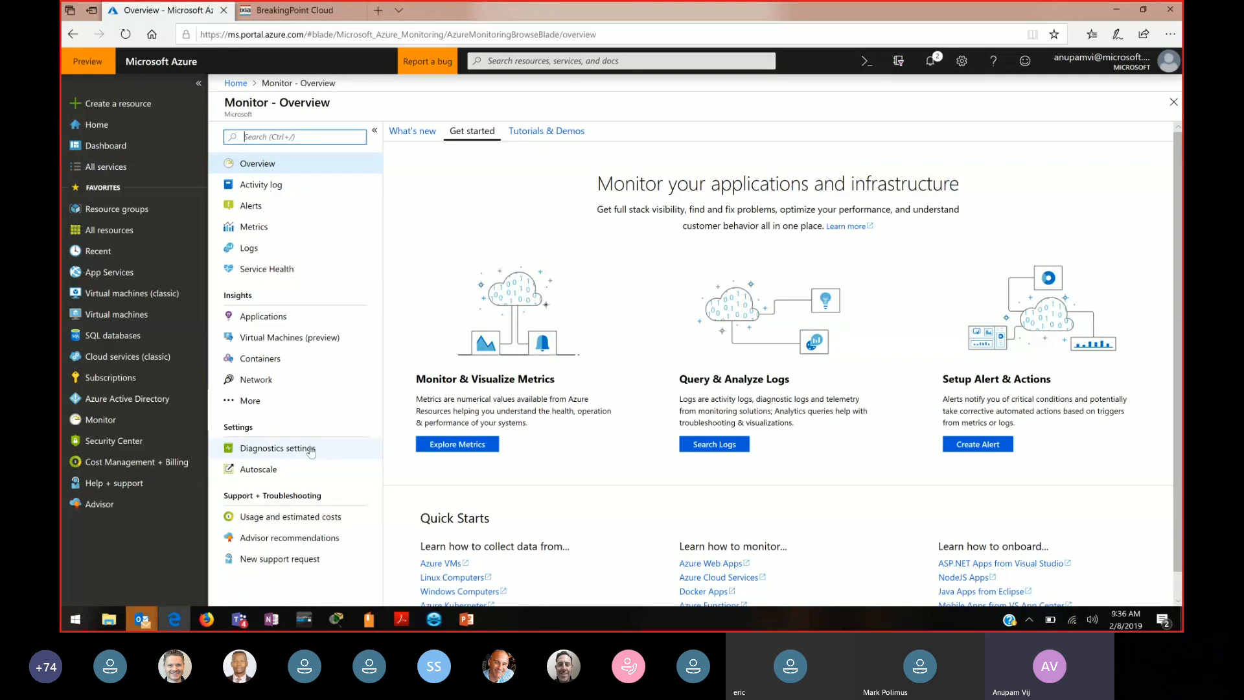
{"action": "left_click", "coordinate": [310, 452]}
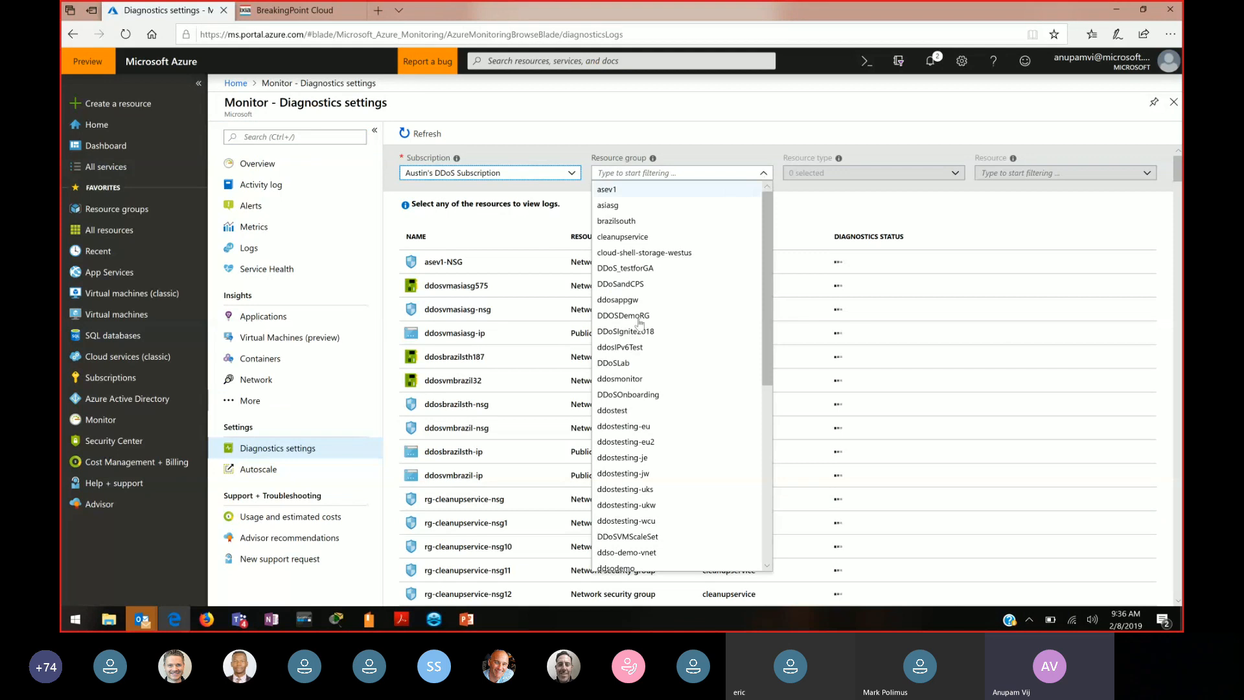
{"action": "left_click", "coordinate": [928, 177]}
{"action": "left_click", "coordinate": [644, 548]}
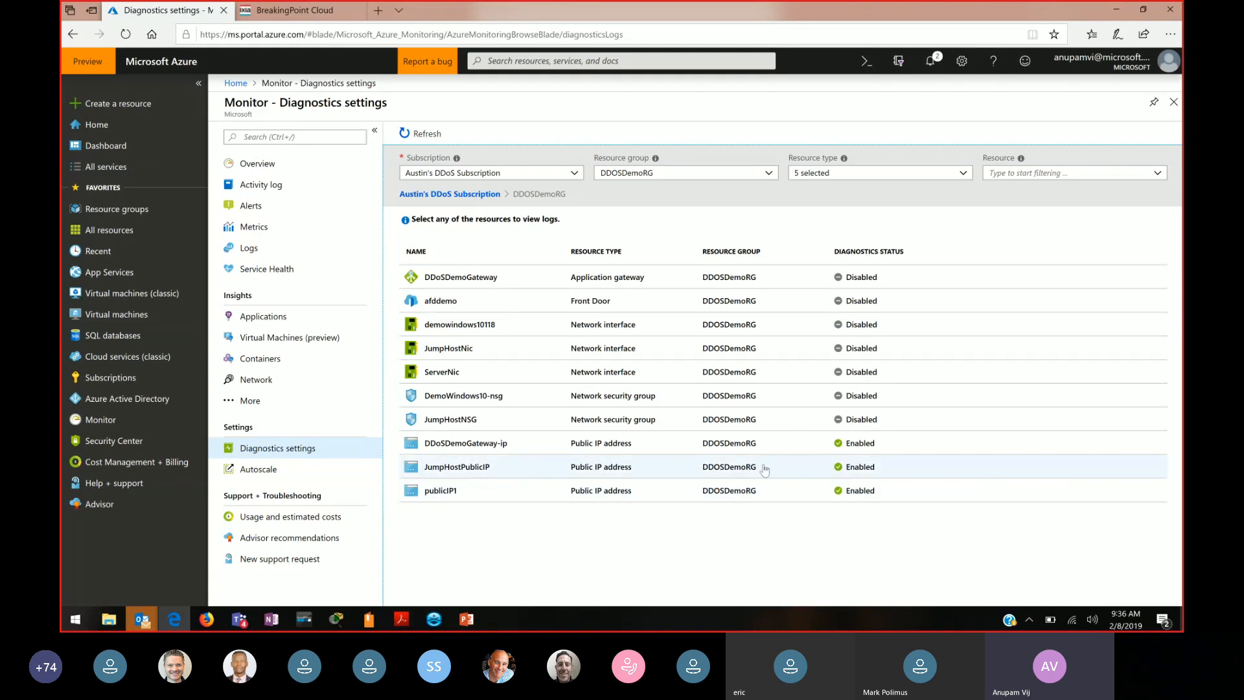
Open the JumpboxDiag diagnostic setting of JumpHostPublicIP, review its log destinations, categories and retention, and close it without changes.
{"action": "left_click", "coordinate": [806, 473]}
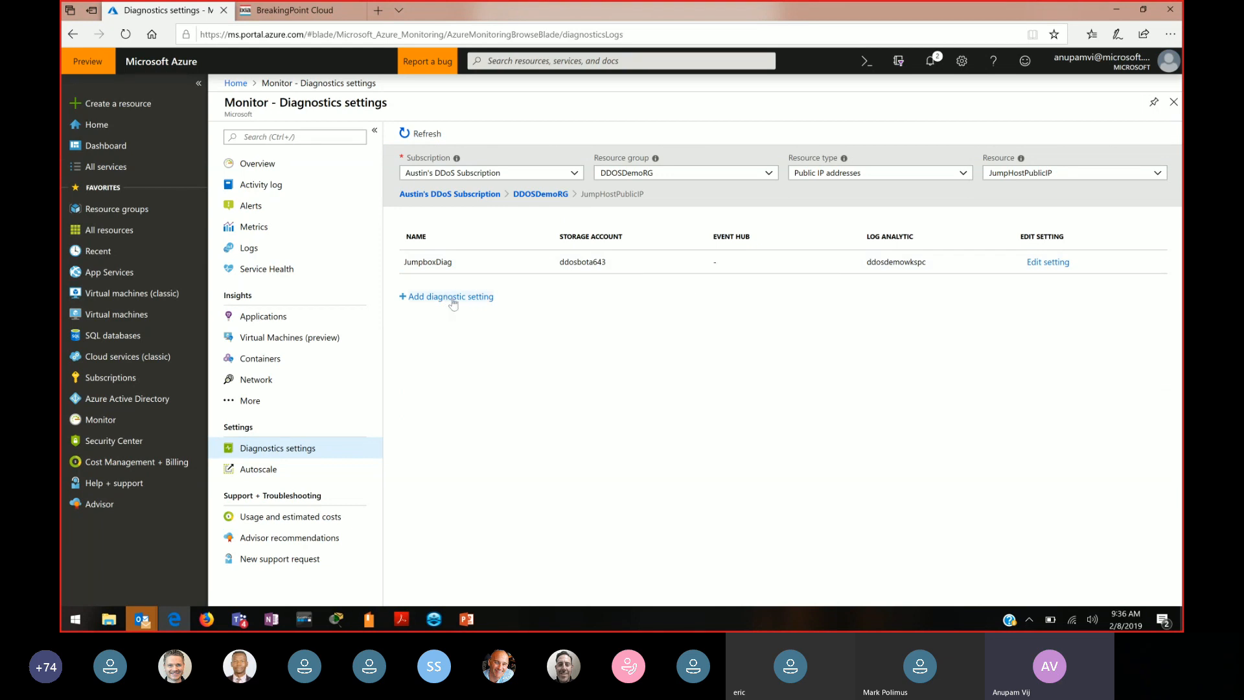
{"action": "left_click", "coordinate": [1060, 263]}
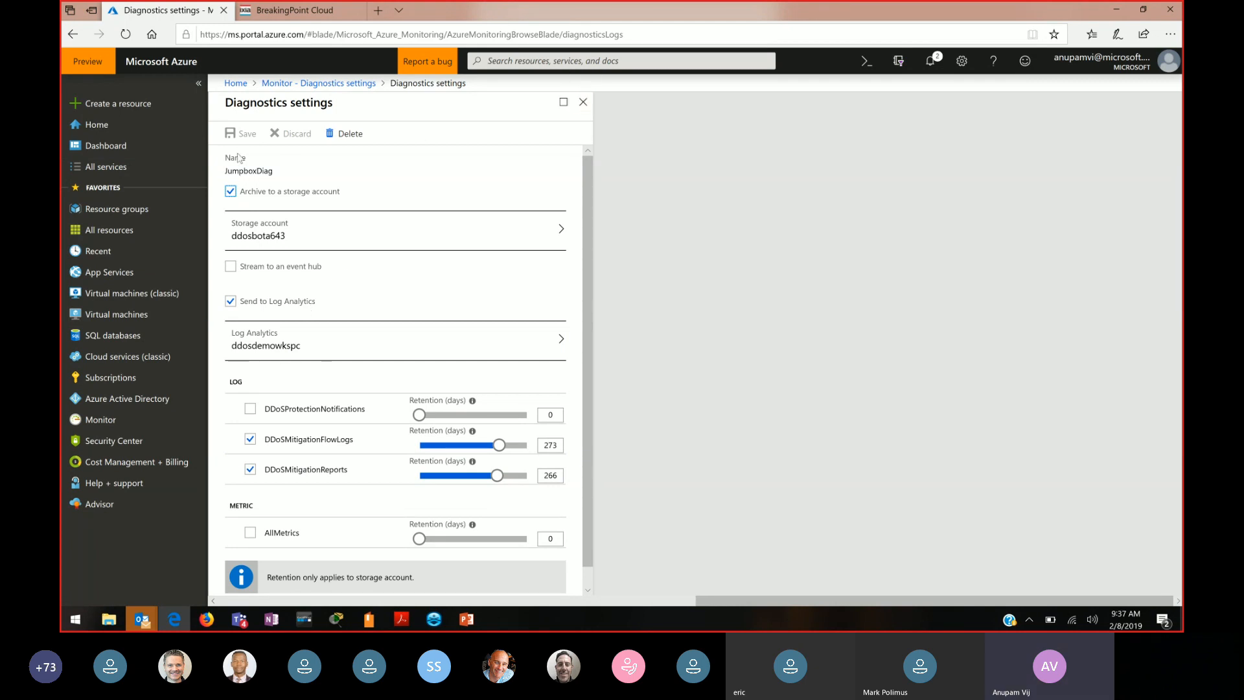
{"action": "left_click", "coordinate": [583, 102]}
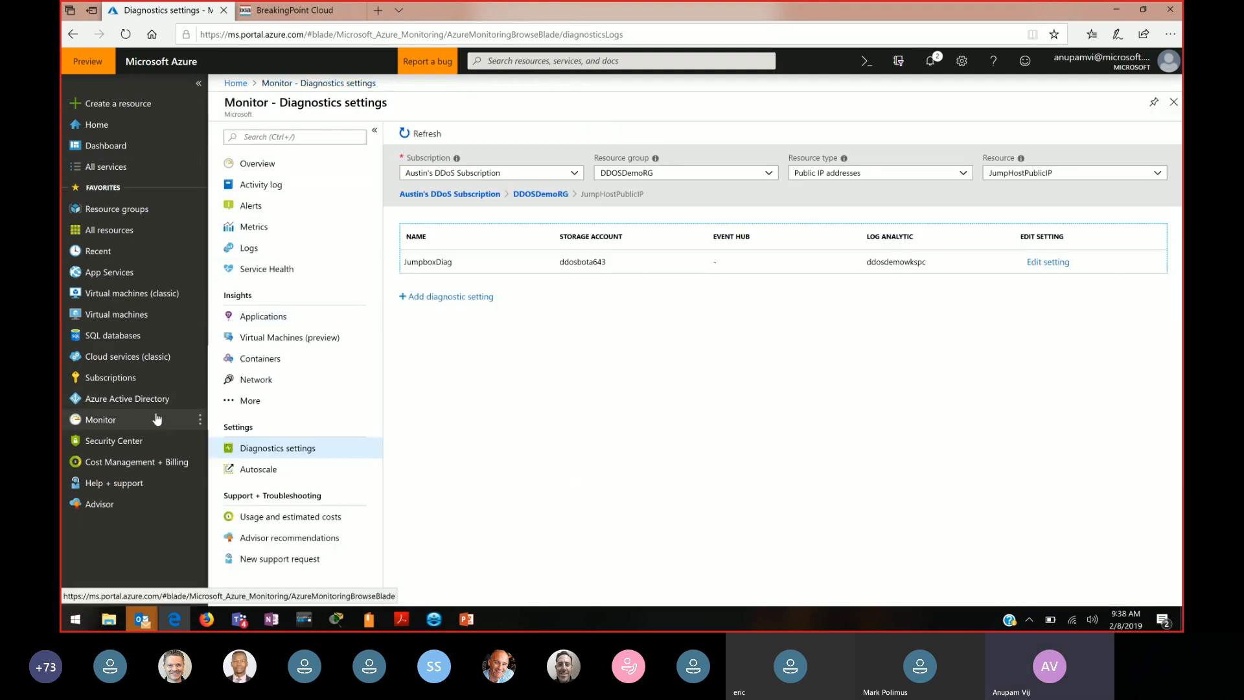
Open the recently used DDOSDemoWkspc Log Analytics workspace and show its workspace summary.
{"action": "left_click", "coordinate": [141, 258]}
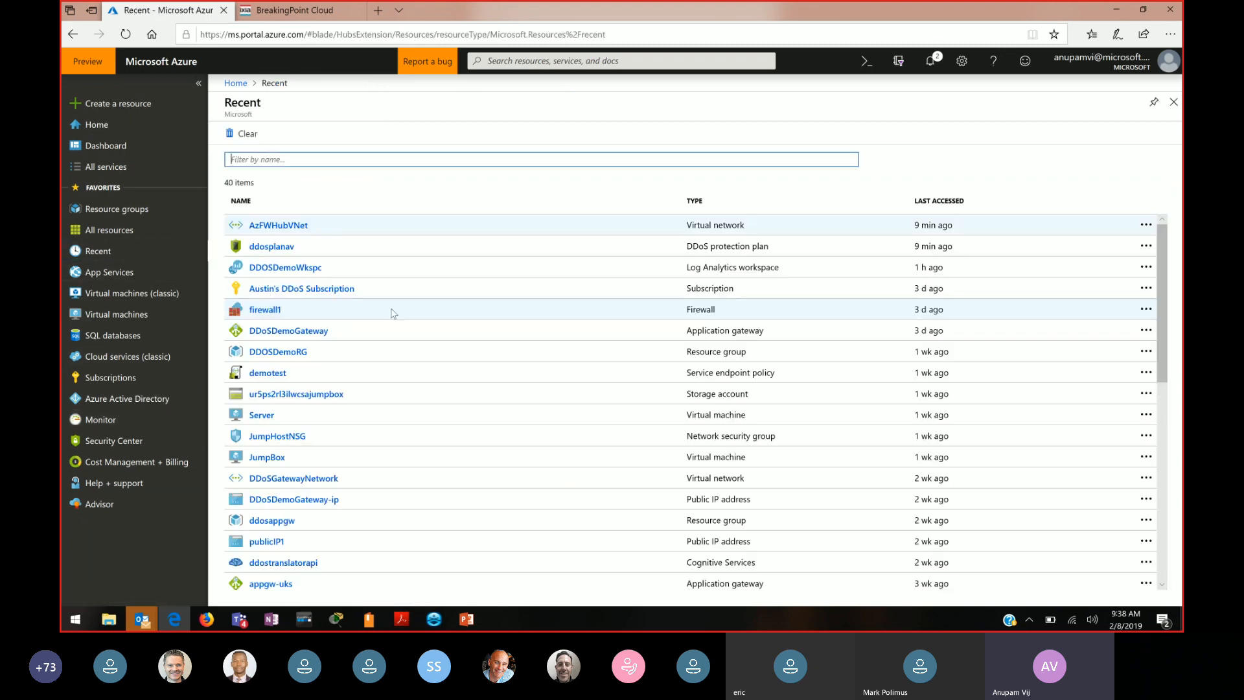
{"action": "left_click", "coordinate": [290, 271]}
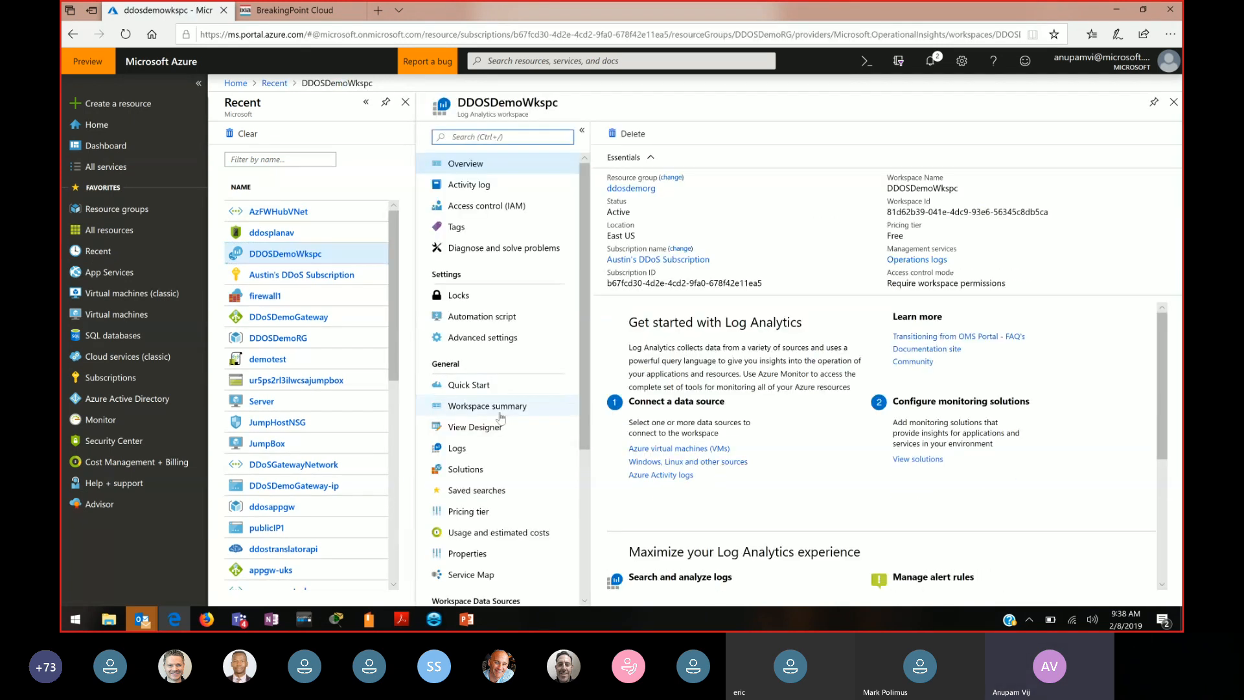
{"action": "left_click", "coordinate": [502, 412]}
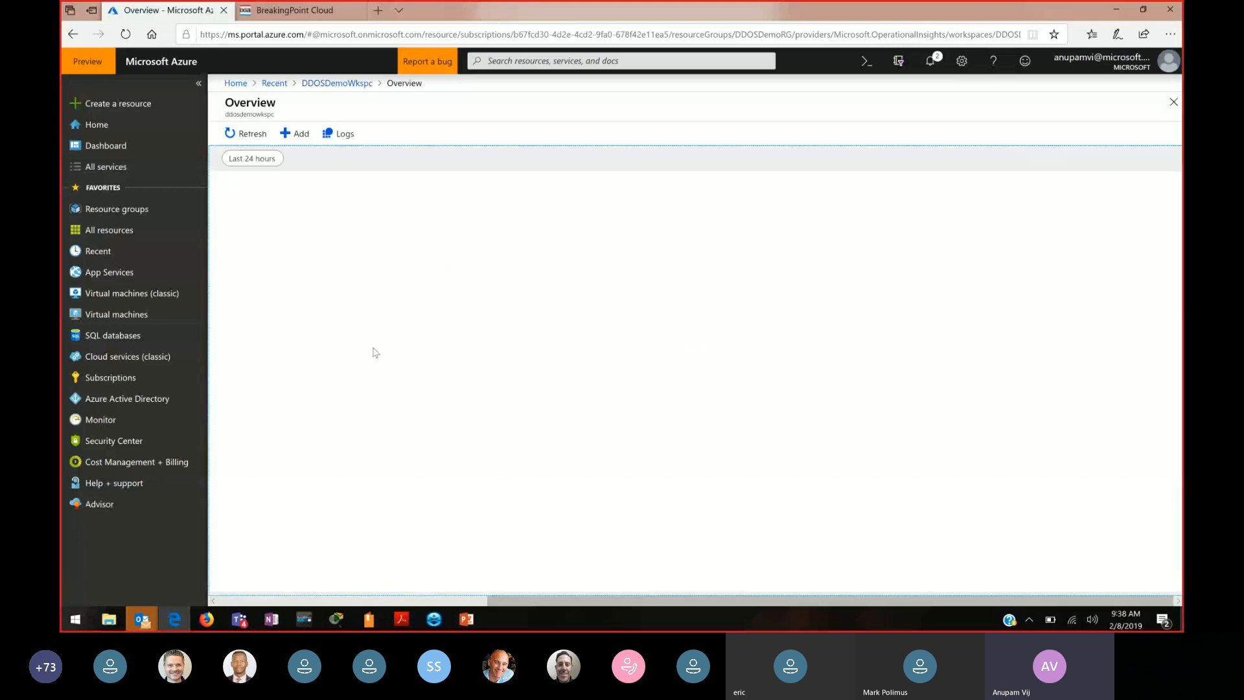
Set the workspace overview's time range to the last 4 hours.
{"action": "left_click", "coordinate": [257, 160]}
{"action": "left_click", "coordinate": [255, 220]}
{"action": "left_click", "coordinate": [272, 304]}
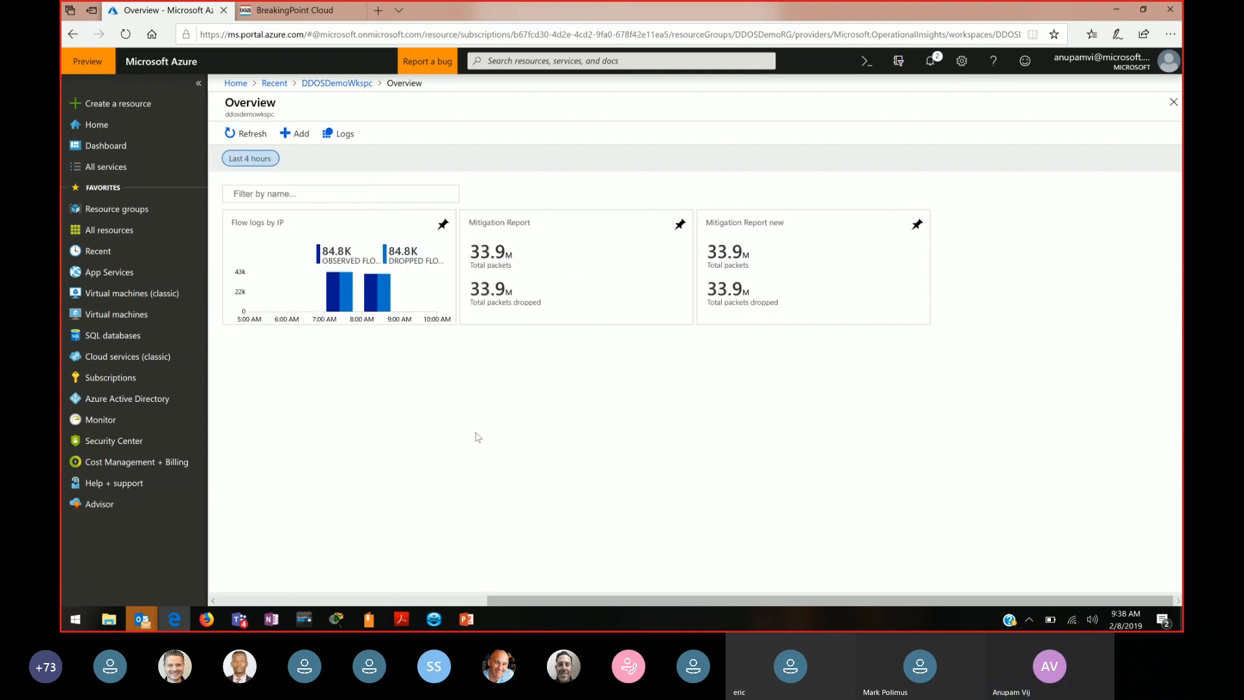
Open the "Flow logs by IP" view and examine its distributions by source, data type, packet action and destination.
{"action": "left_click", "coordinate": [337, 292]}
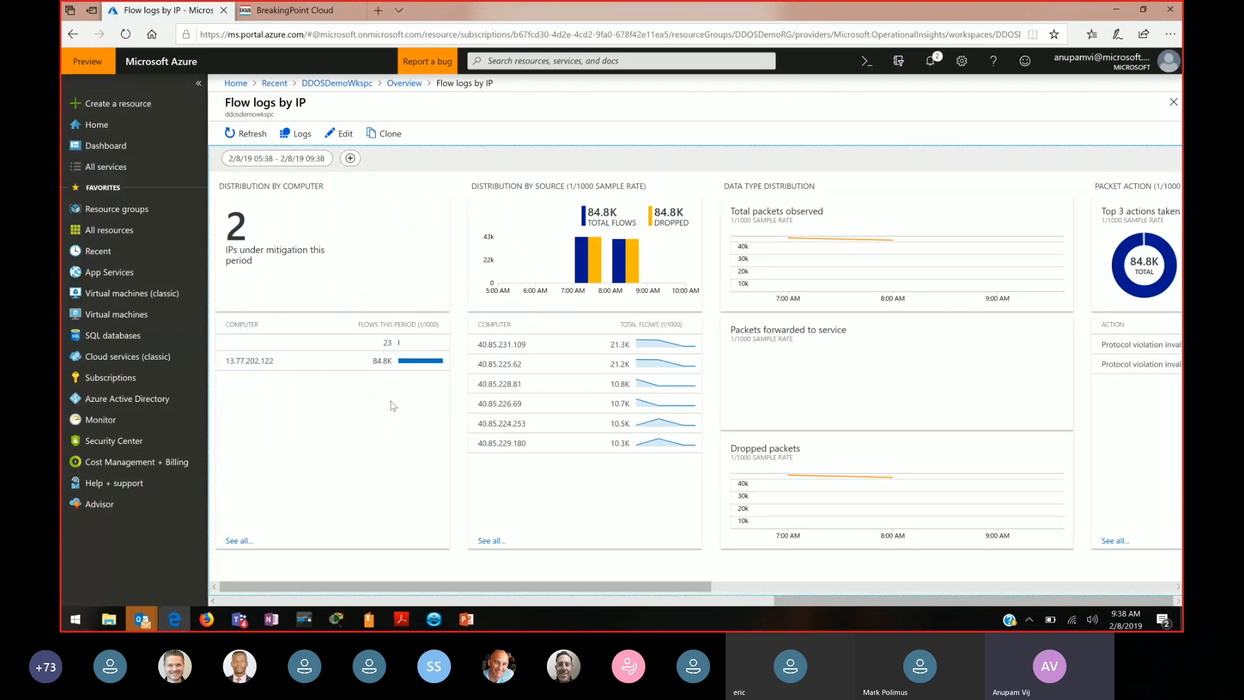
{"action": "left_click_drag", "start_coordinate": [547, 587], "coordinate": [609, 591]}
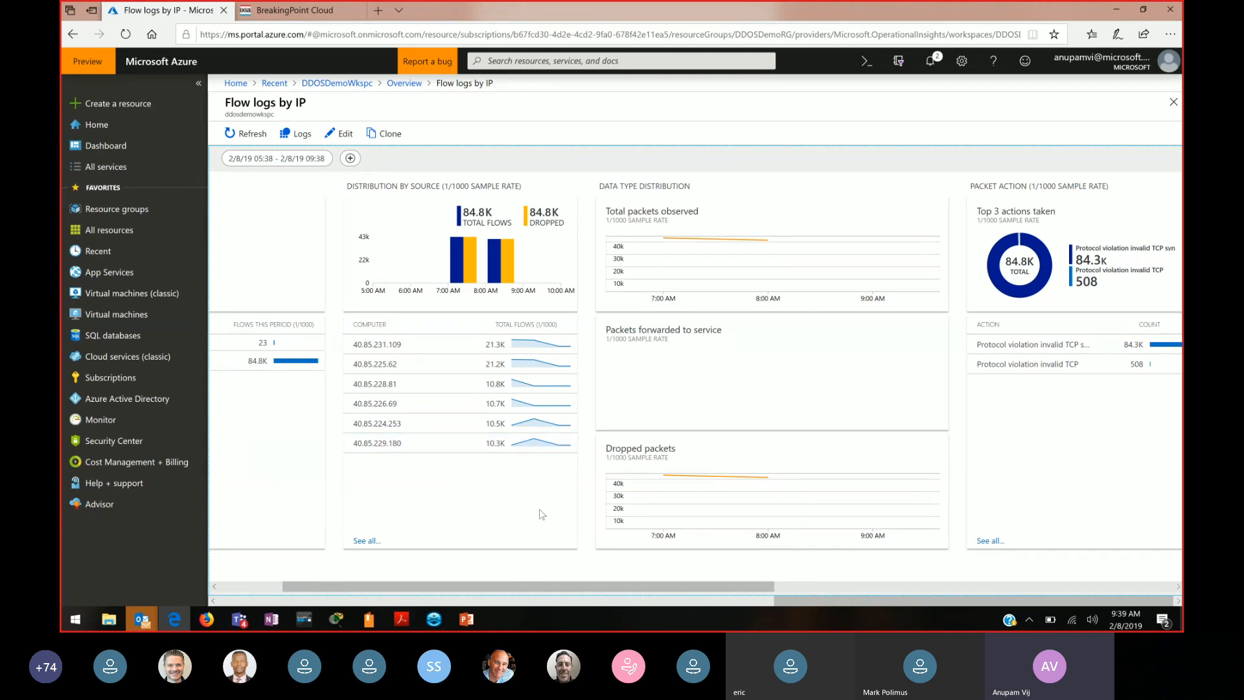
{"action": "left_click_drag", "start_coordinate": [620, 587], "coordinate": [691, 593]}
{"action": "mouse_move", "coordinate": [602, 259]}
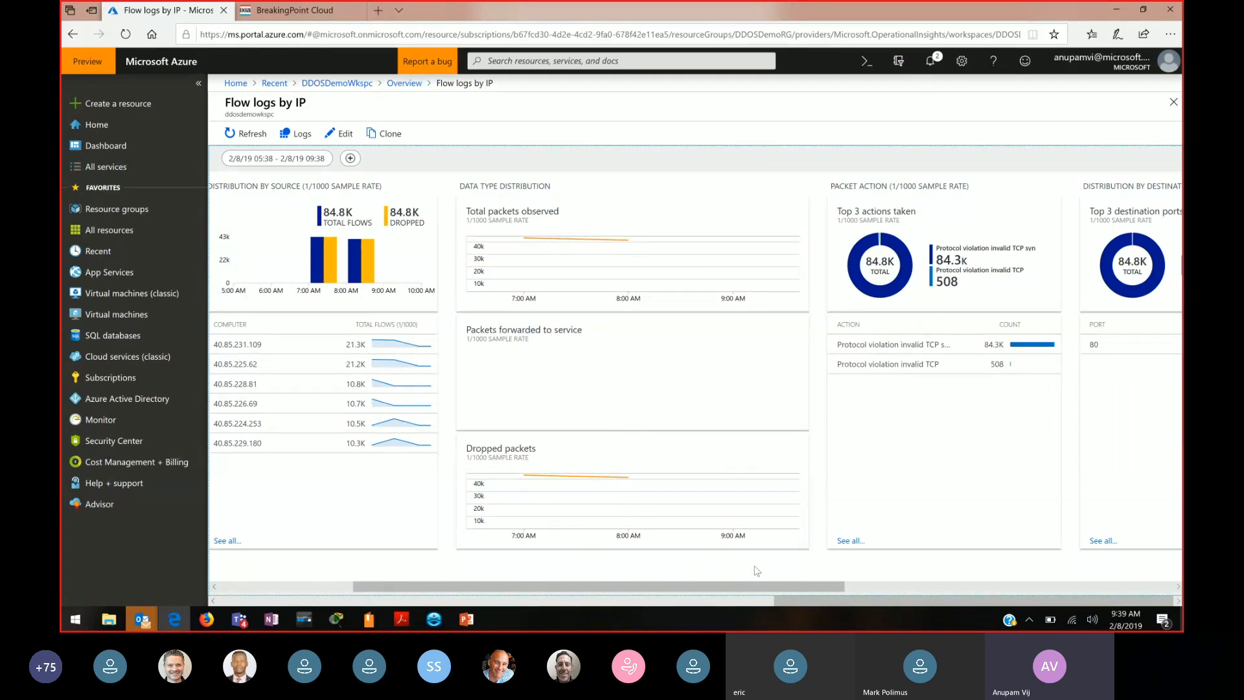
Examine the destination port and dropped-packets-by-source distributions in the flow logs view, and return to its first tiles.
{"action": "left_click_drag", "start_coordinate": [798, 588], "coordinate": [896, 595]}
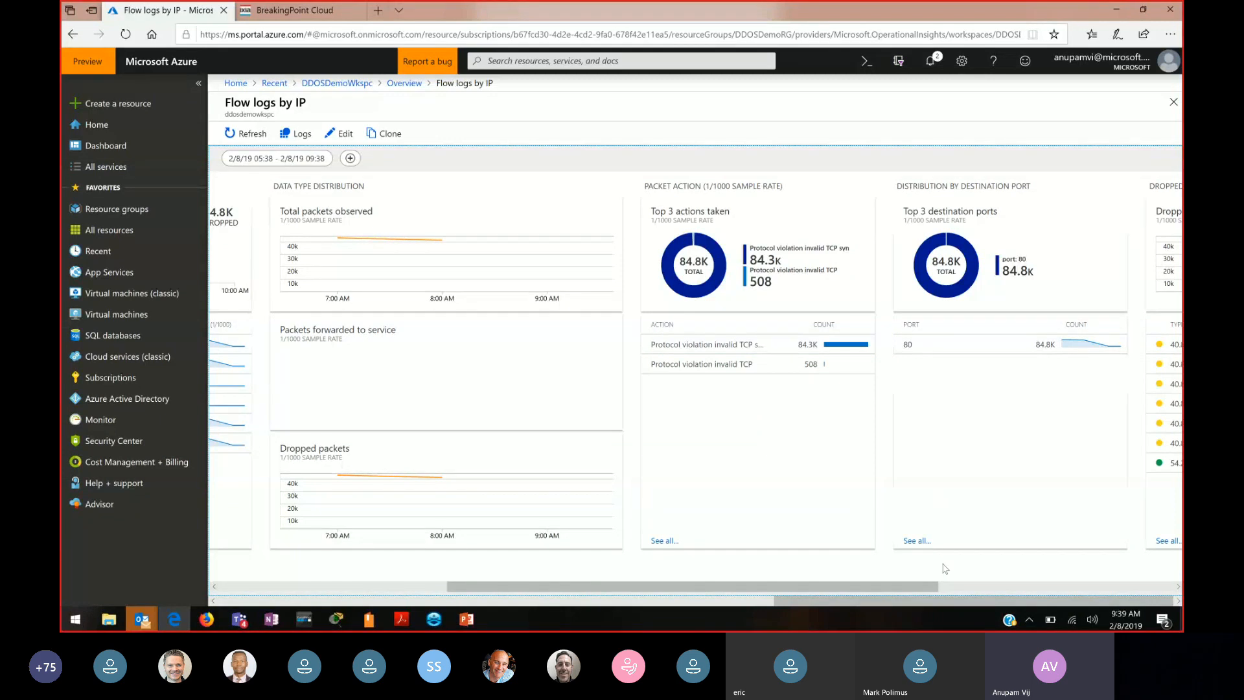
{"action": "left_click_drag", "start_coordinate": [932, 586], "coordinate": [1038, 587]}
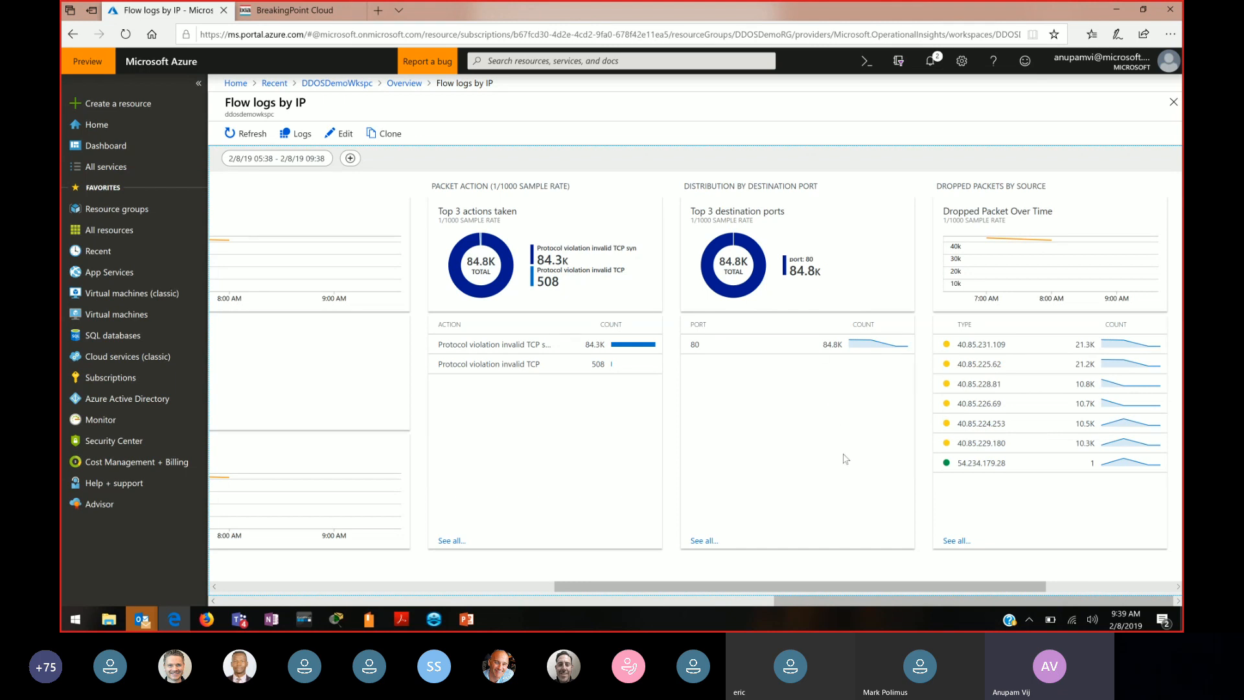
{"action": "left_click_drag", "start_coordinate": [948, 586], "coordinate": [531, 573]}
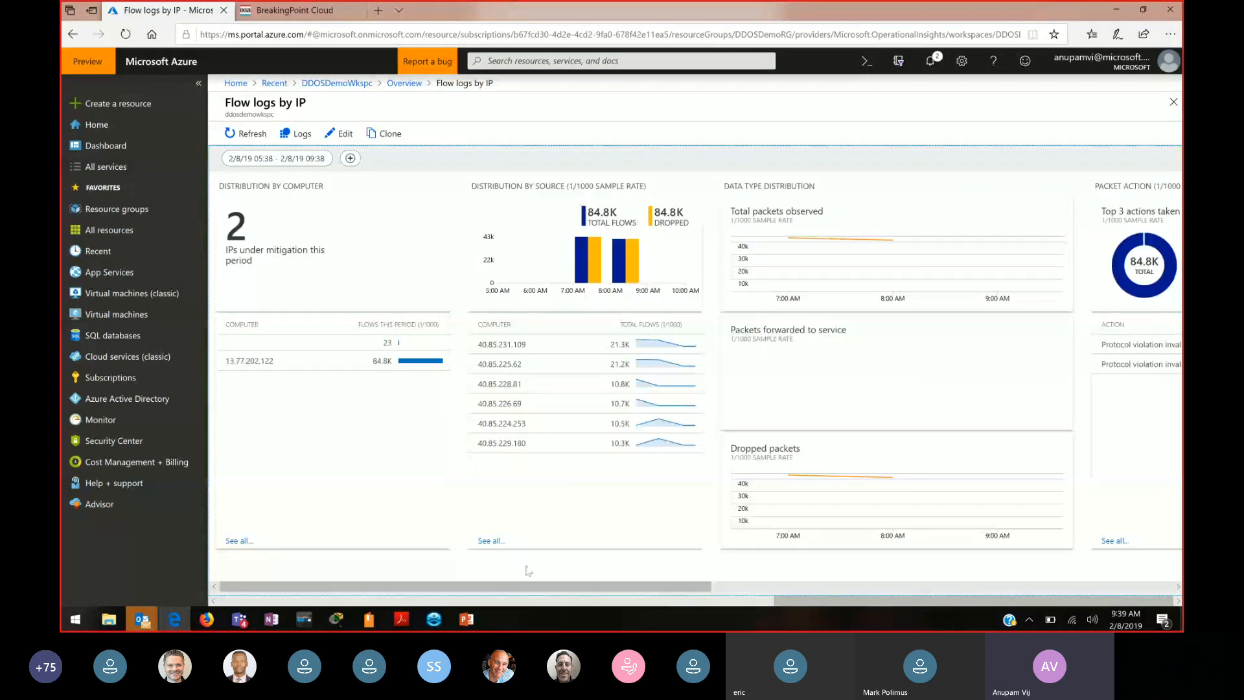
Go back to the workspace overview, open the Mitigation Report and review its protocols, continents, countries, AS numbers and drop reasons.
{"action": "left_click", "coordinate": [406, 83]}
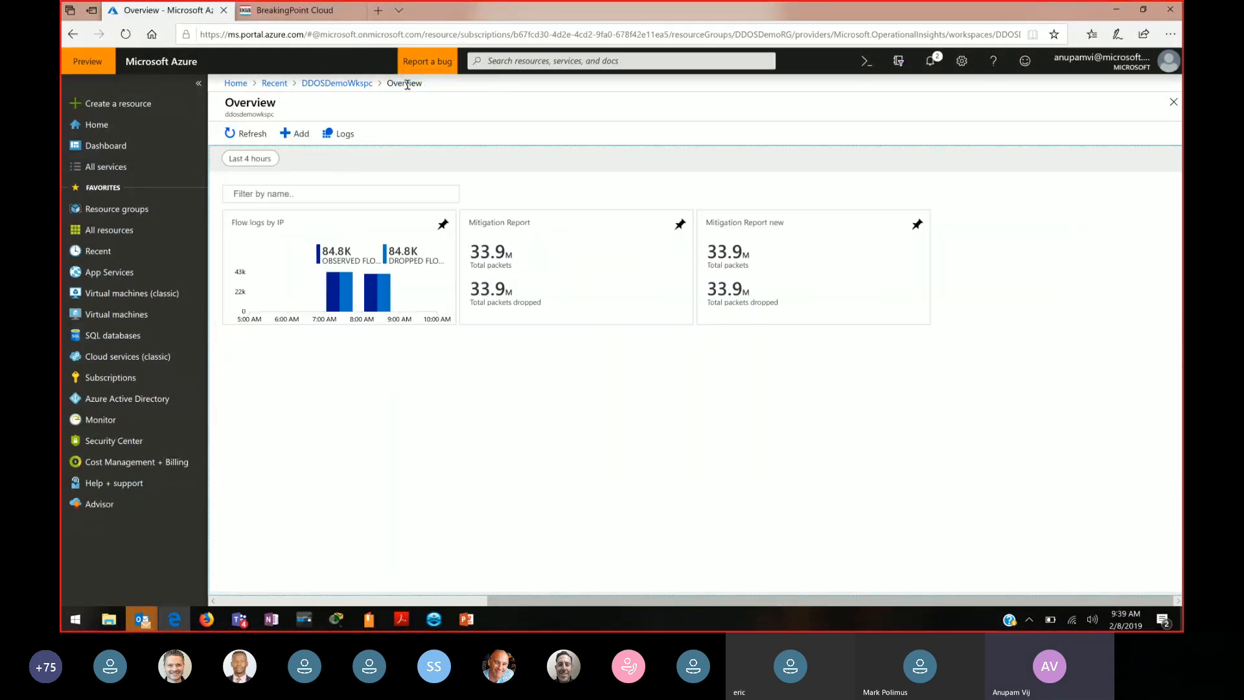
{"action": "left_click", "coordinate": [622, 294]}
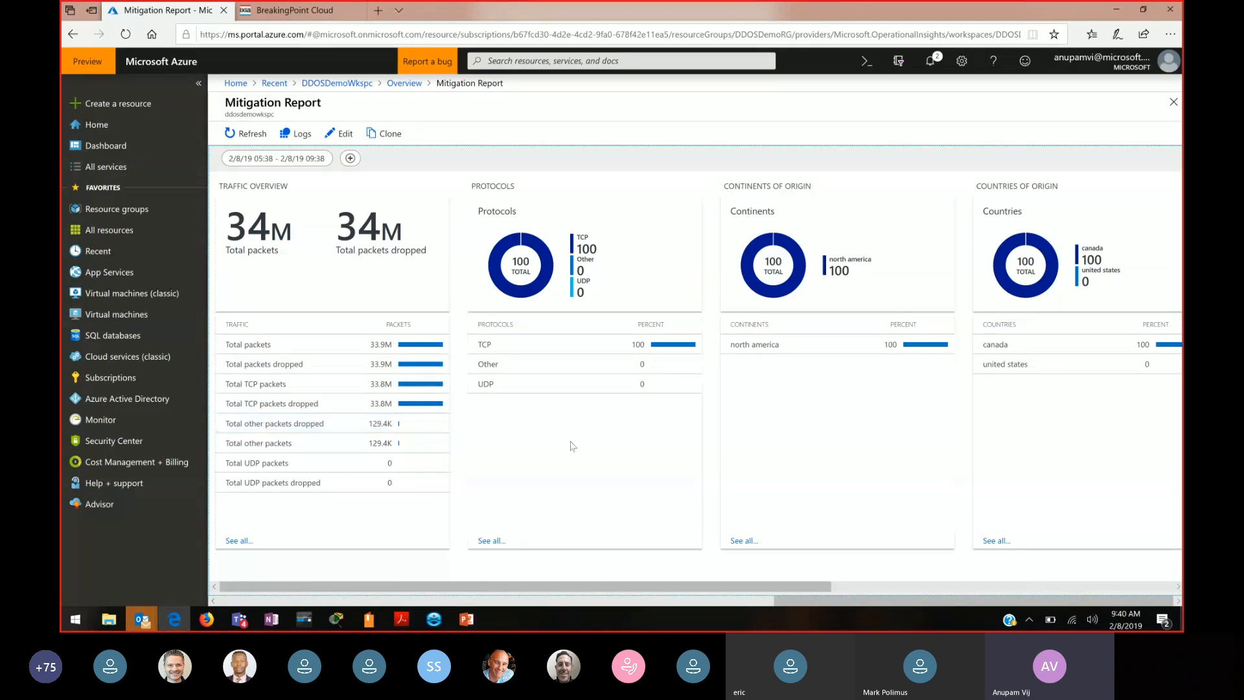
{"action": "left_click_drag", "start_coordinate": [692, 593], "coordinate": [831, 602]}
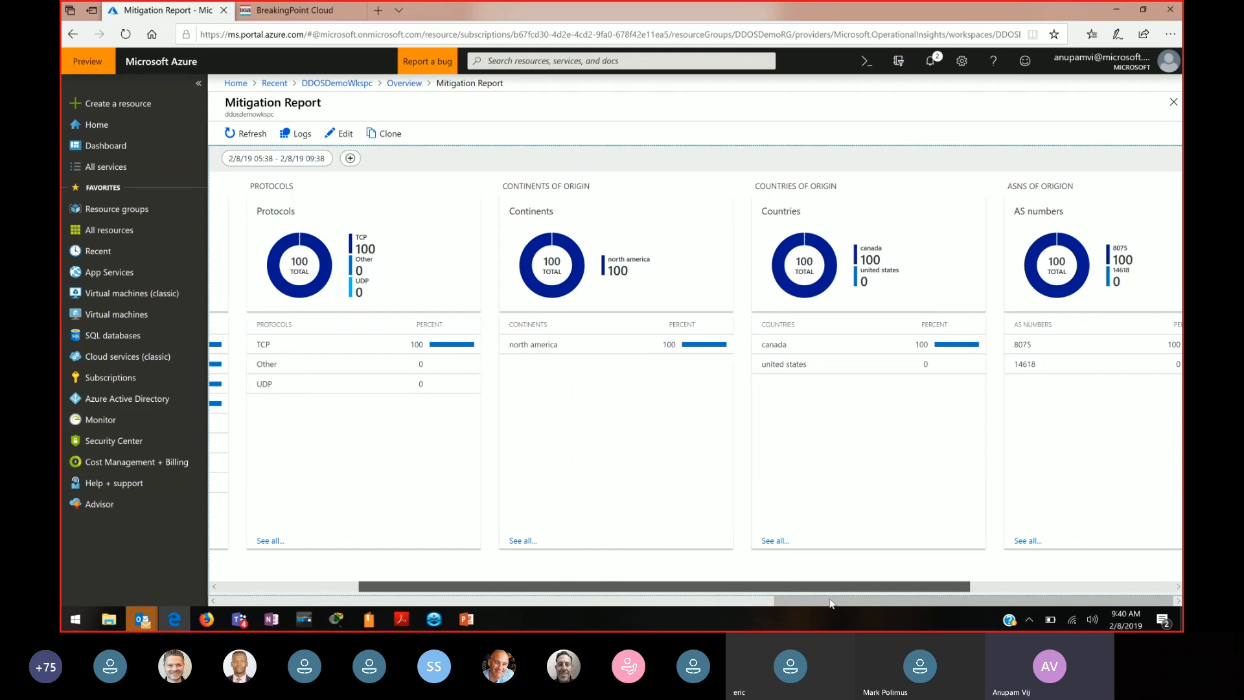
{"action": "left_click_drag", "start_coordinate": [831, 602], "coordinate": [908, 601]}
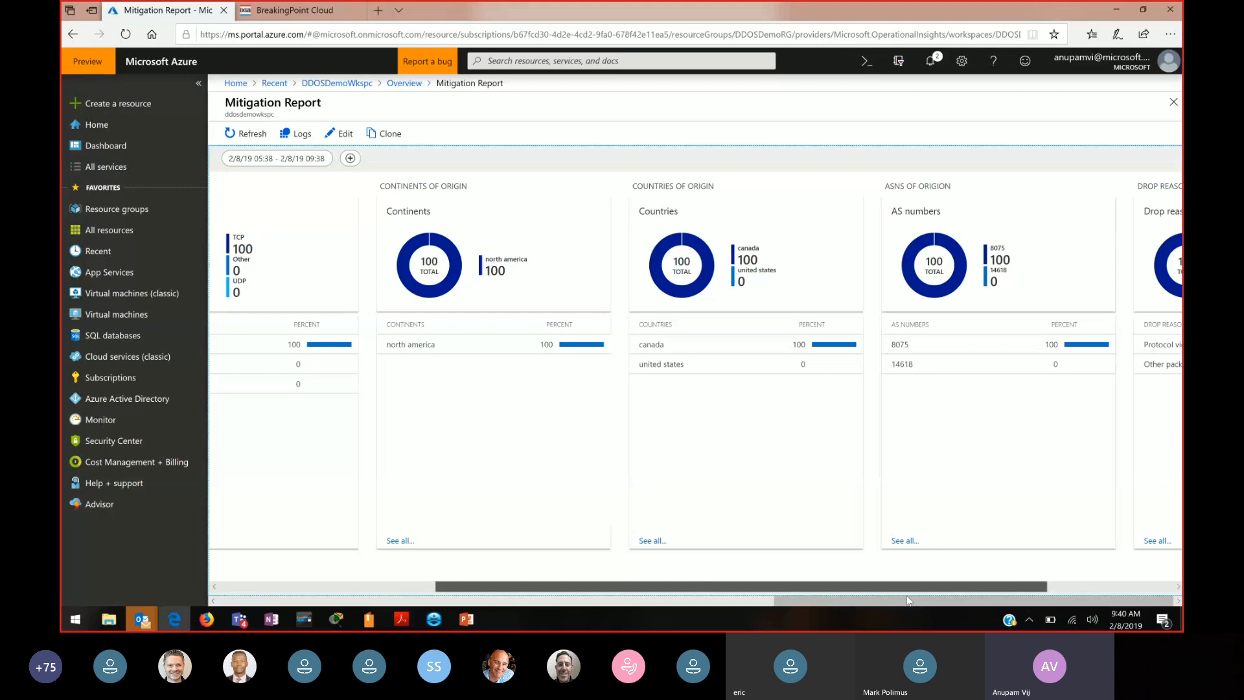
{"action": "left_click_drag", "start_coordinate": [909, 601], "coordinate": [1025, 614]}
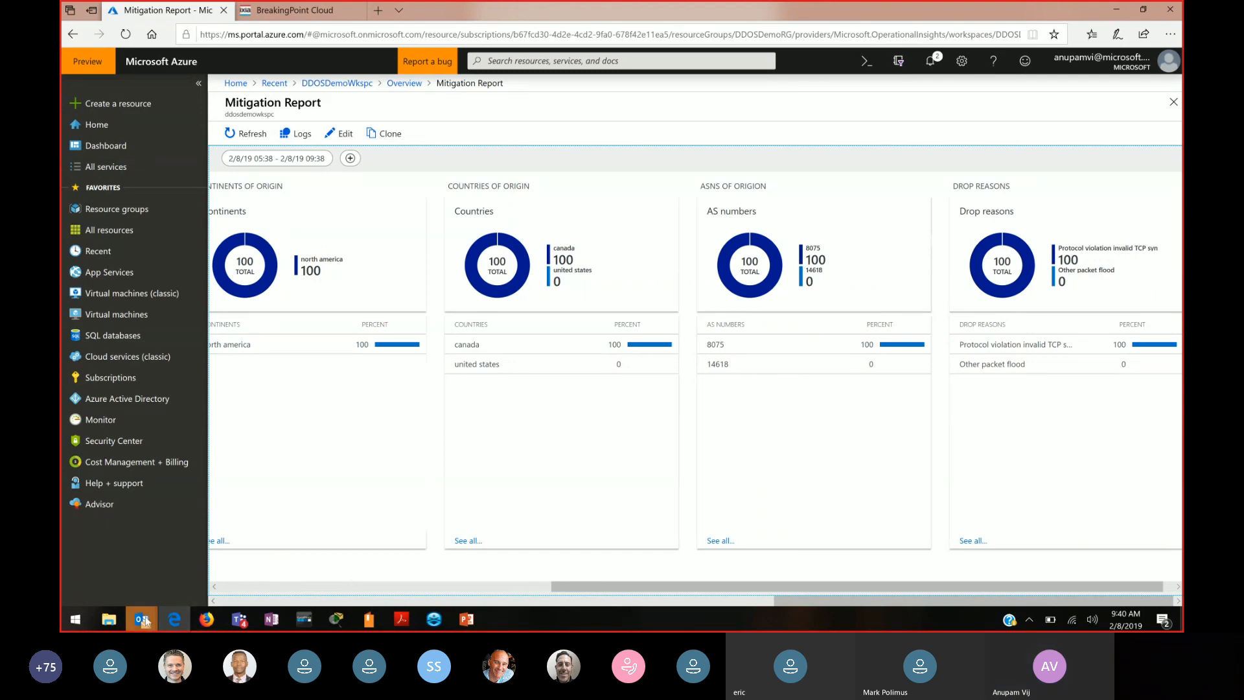
Switch to Outlook's "Azure: Deactivated Severity: 0 Under DDoS attack" email and show it maximized.
{"action": "mouse_move", "coordinate": [145, 622]}
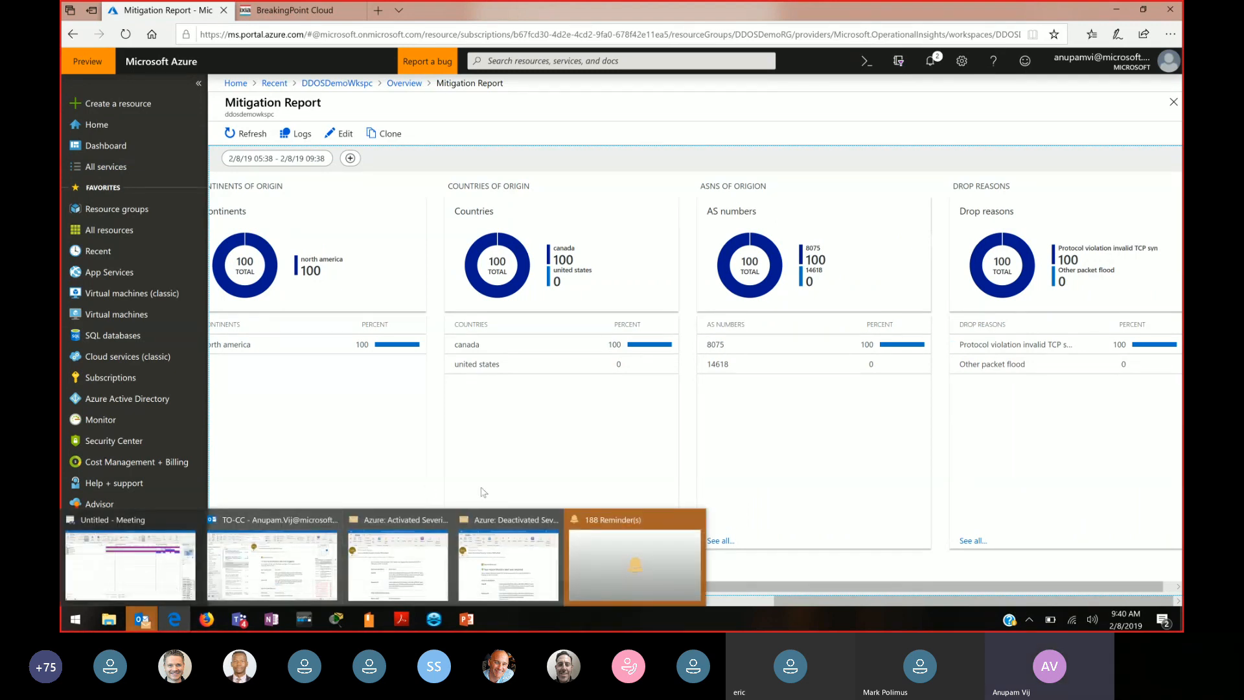
{"action": "left_click", "coordinate": [521, 543]}
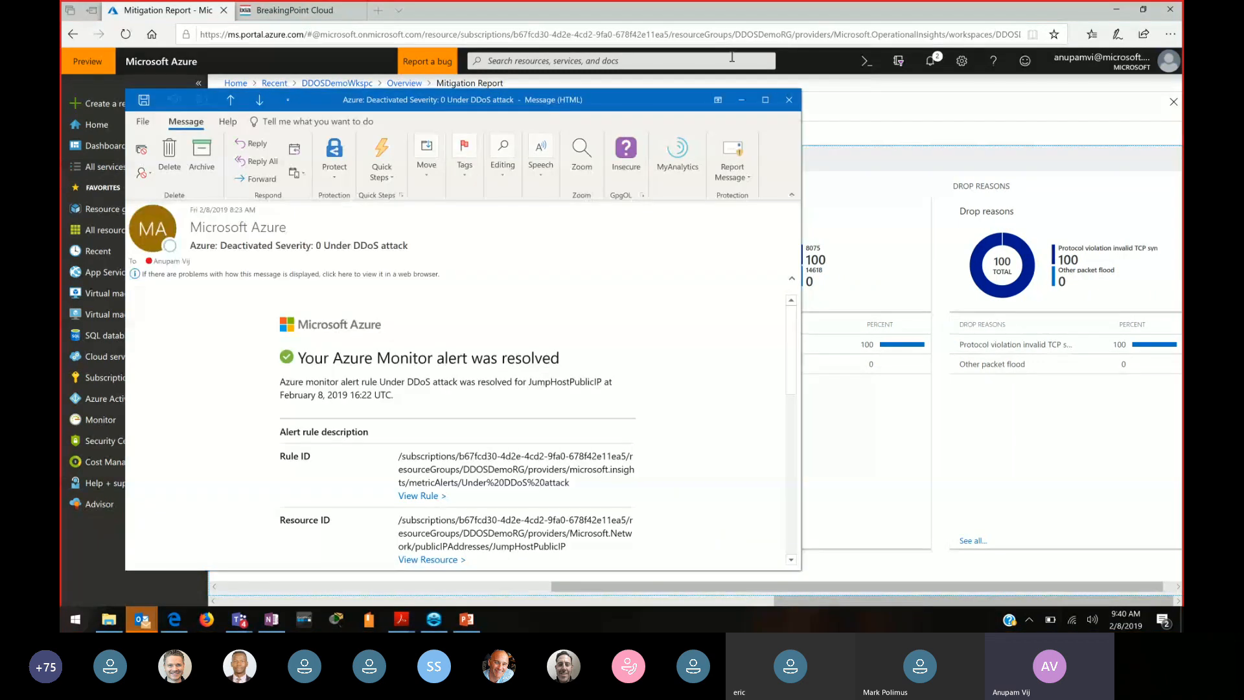
{"action": "left_click", "coordinate": [765, 100]}
Show the "Azure: Activated Severity: 0 Under DDoS attack" email maximized, review its alert conditions and metric namespace, and minimize both alert emails.
{"action": "mouse_move", "coordinate": [140, 623]}
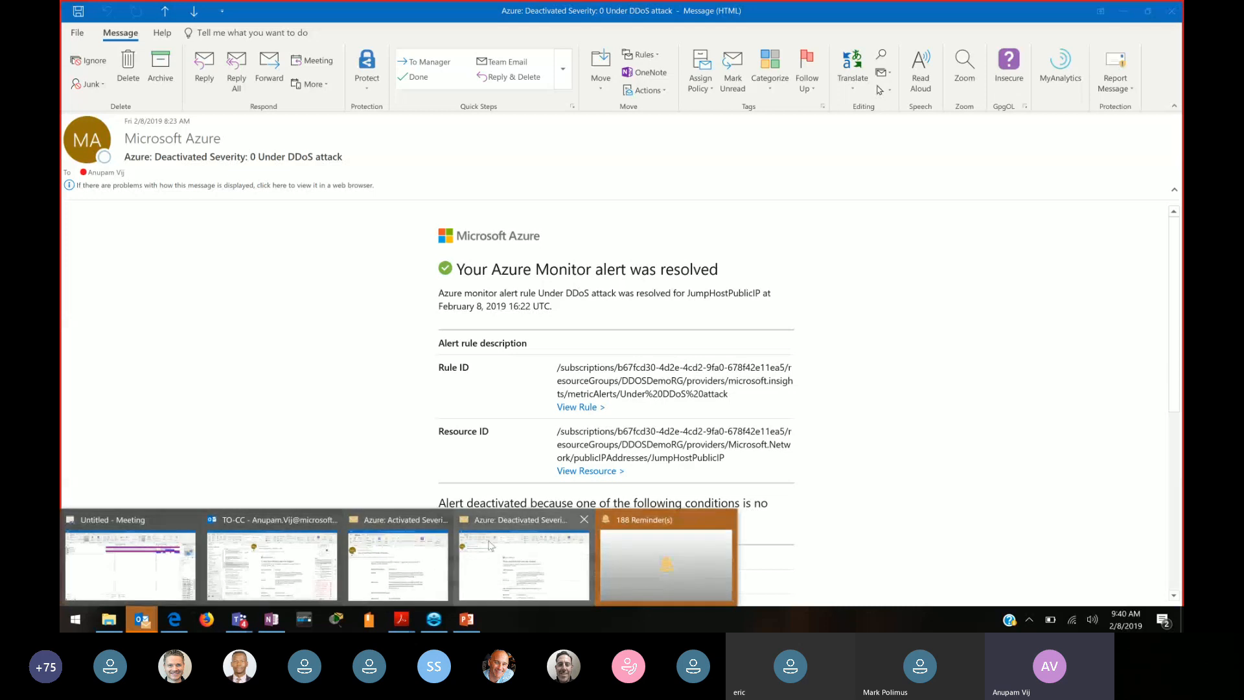
{"action": "left_click", "coordinate": [389, 565]}
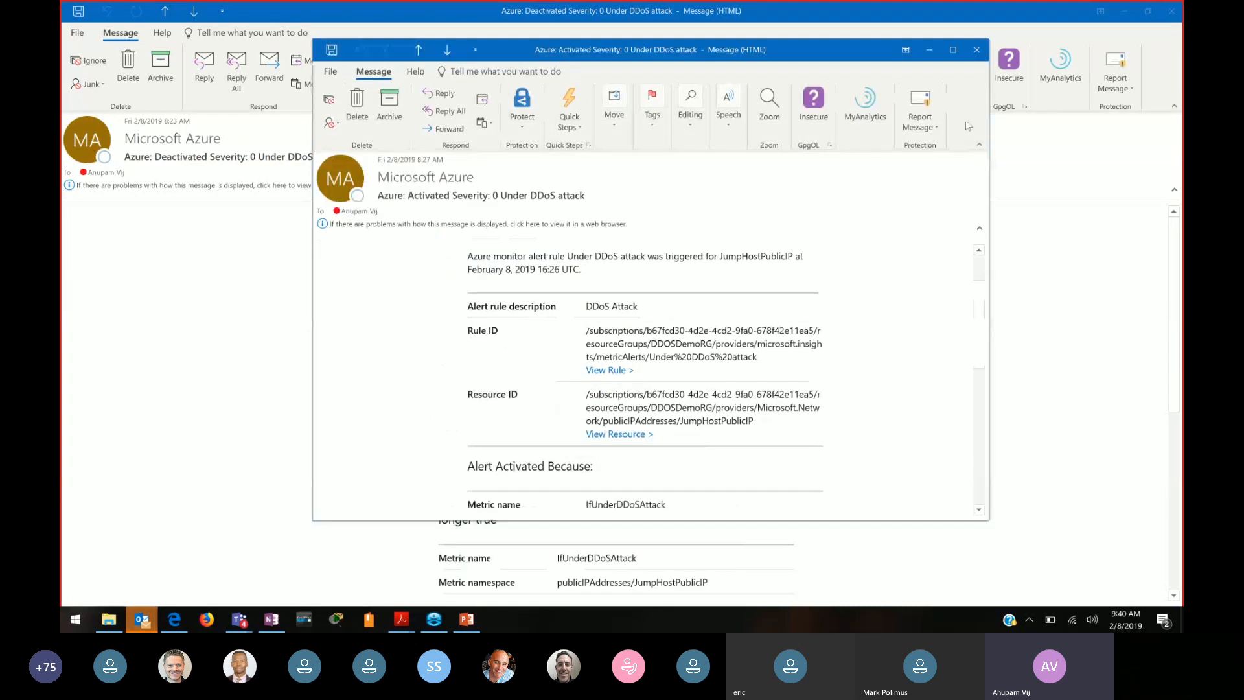
{"action": "left_click", "coordinate": [952, 50]}
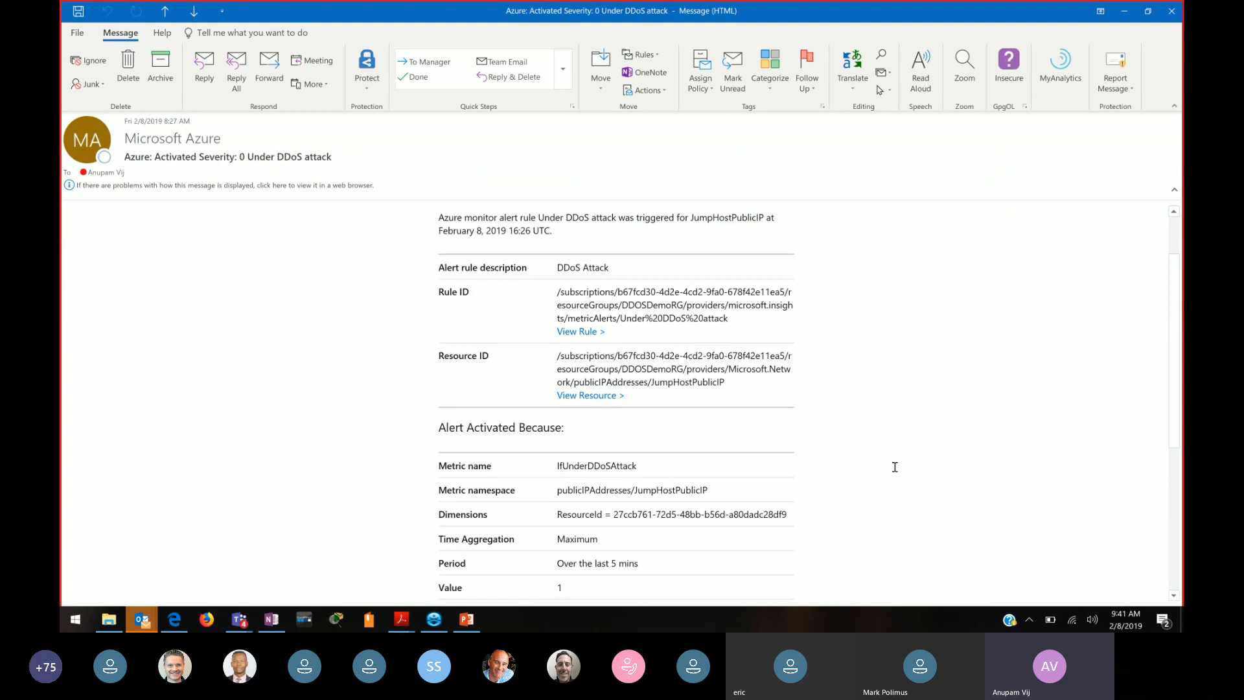
{"action": "scroll", "coordinate": [895, 466], "scroll_direction": "down", "scroll_amount": 1}
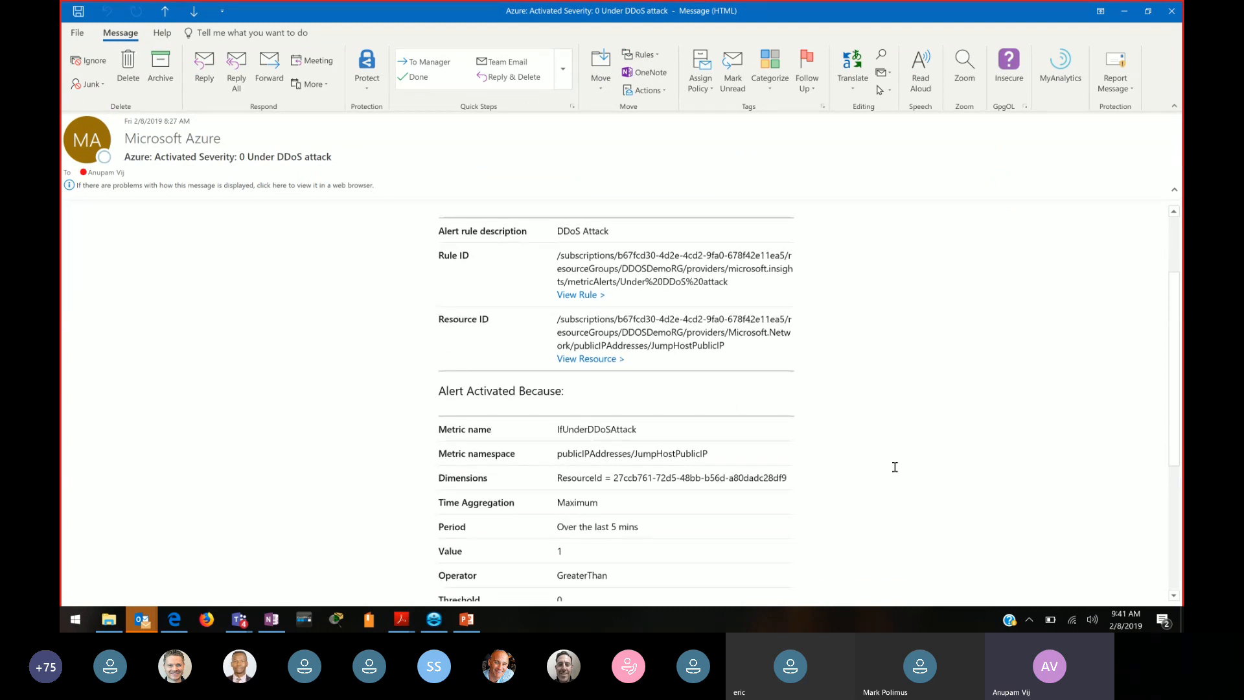
{"action": "scroll", "coordinate": [895, 467], "scroll_direction": "down", "scroll_amount": 1}
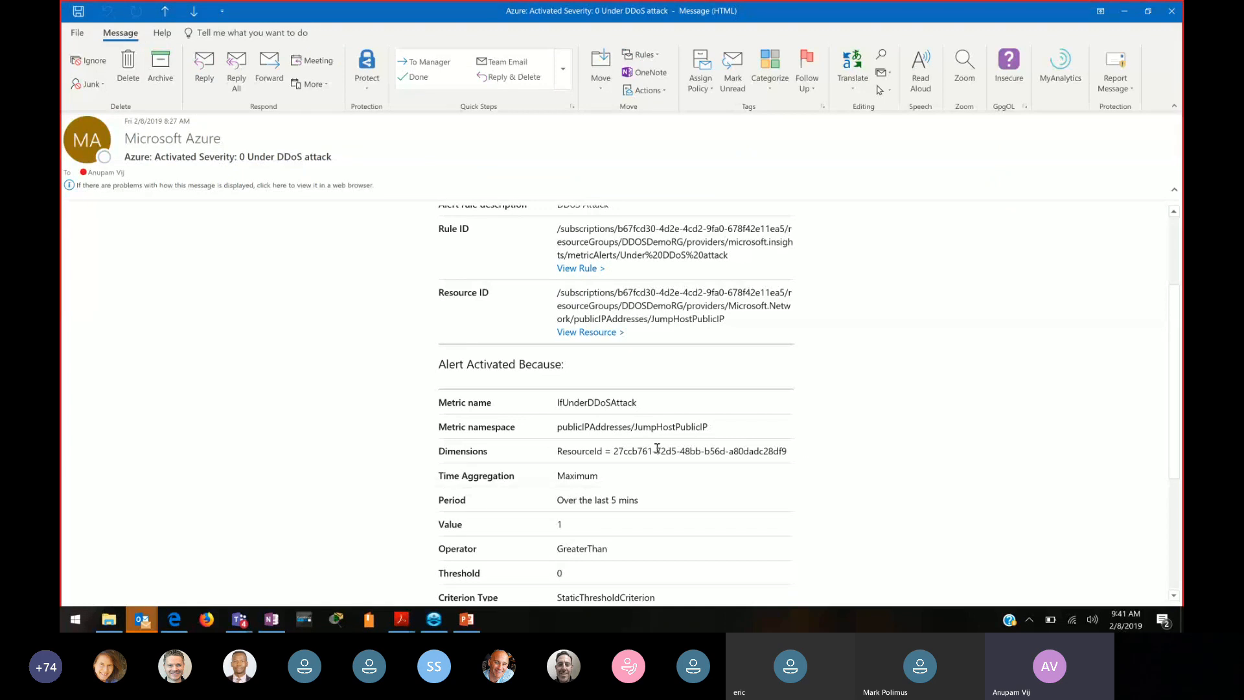
{"action": "triple_click", "coordinate": [608, 430]}
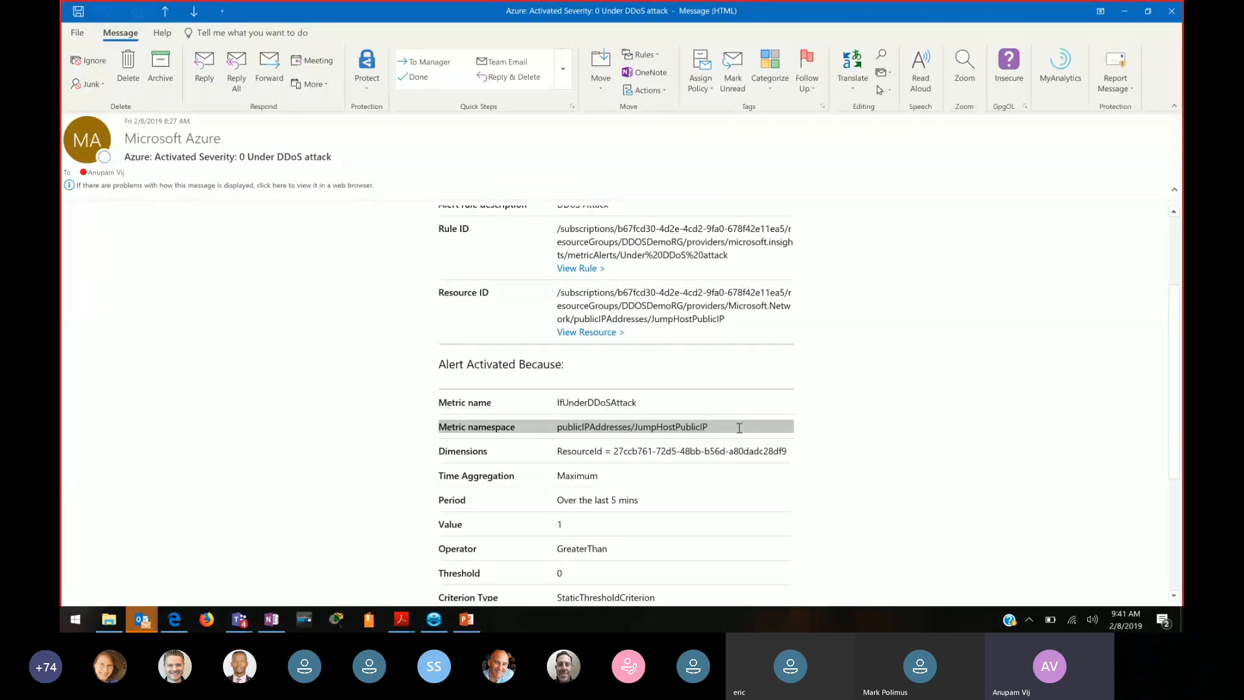
{"action": "left_click", "coordinate": [734, 428]}
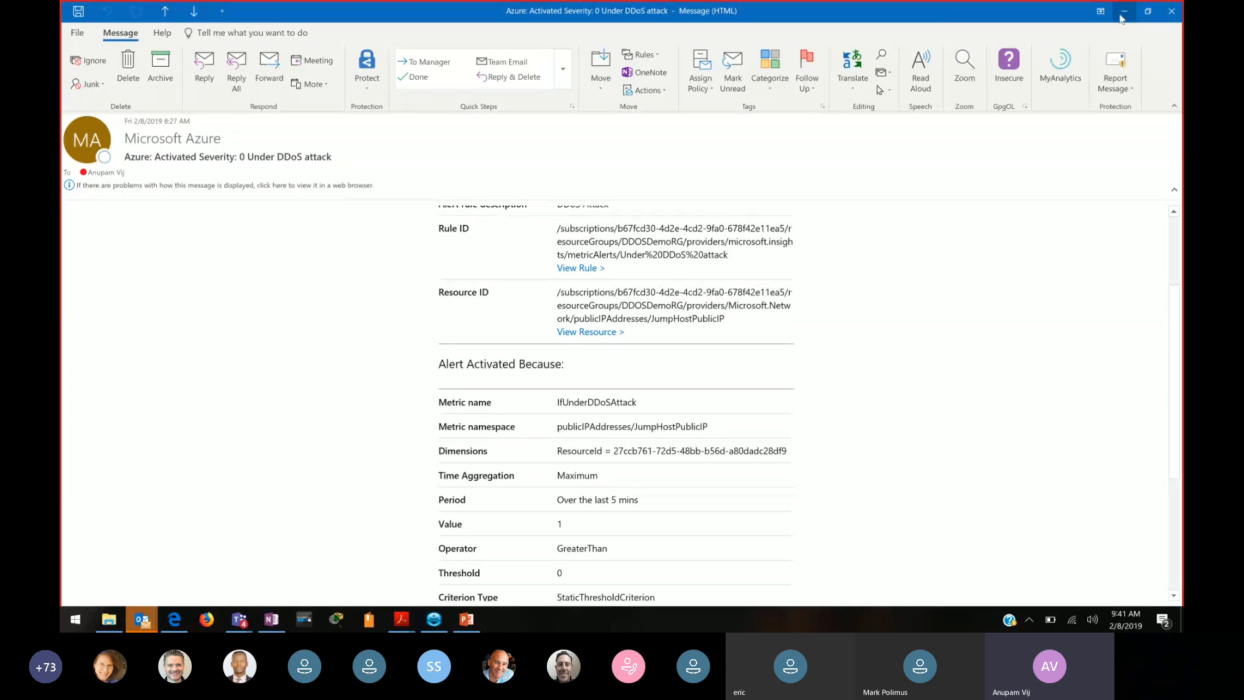
{"action": "left_click", "coordinate": [1122, 19]}
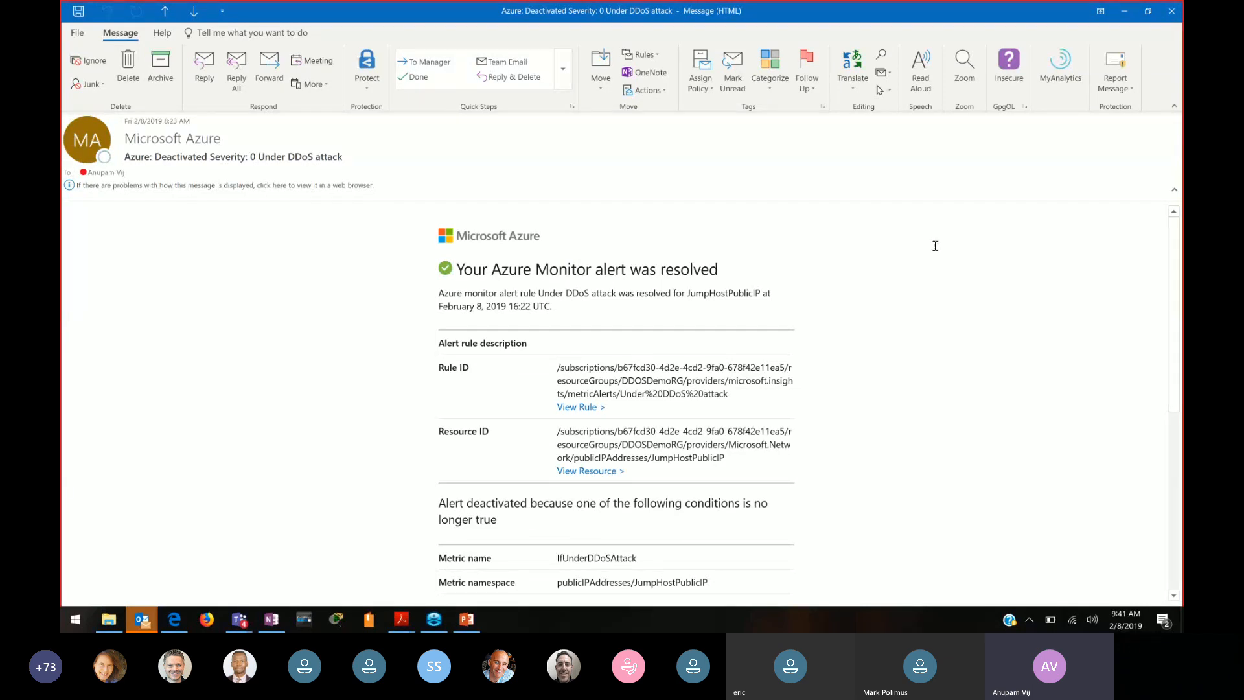
{"action": "left_click", "coordinate": [1127, 14]}
Switch to the Azure DDoS Protection presentation in PowerPoint, start the slide show from the Implementation slide and advance one slide.
{"action": "left_click", "coordinate": [467, 620]}
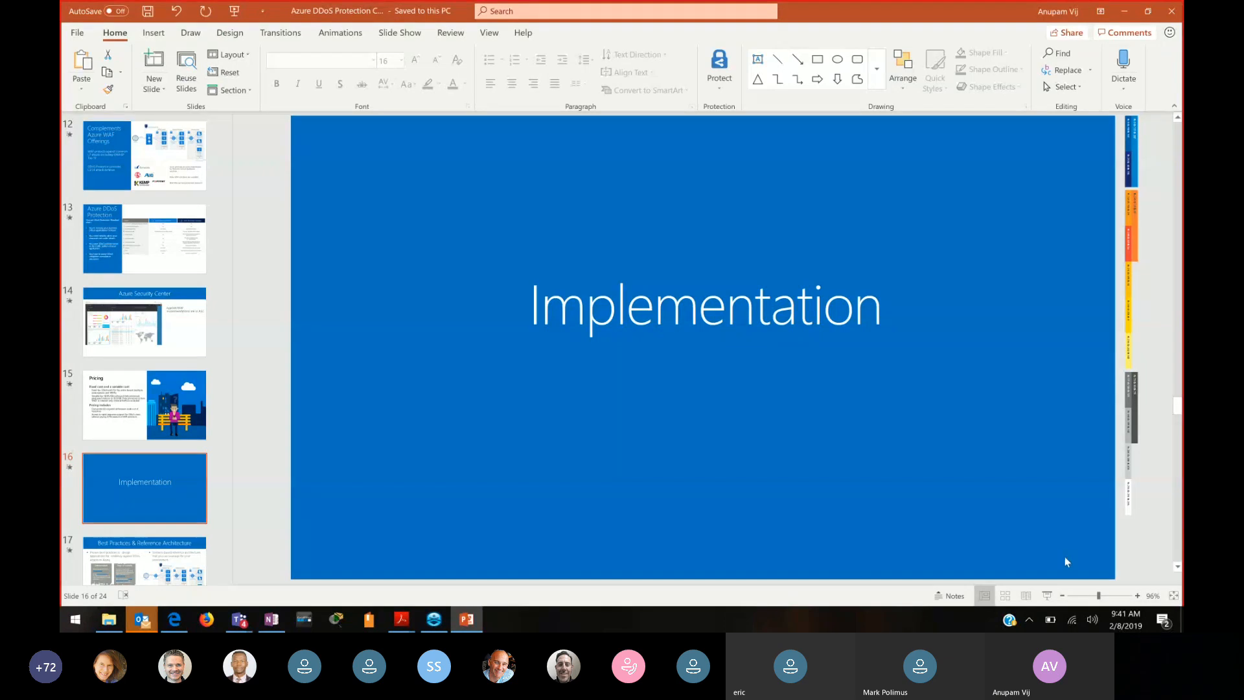
{"action": "left_click", "coordinate": [1047, 595]}
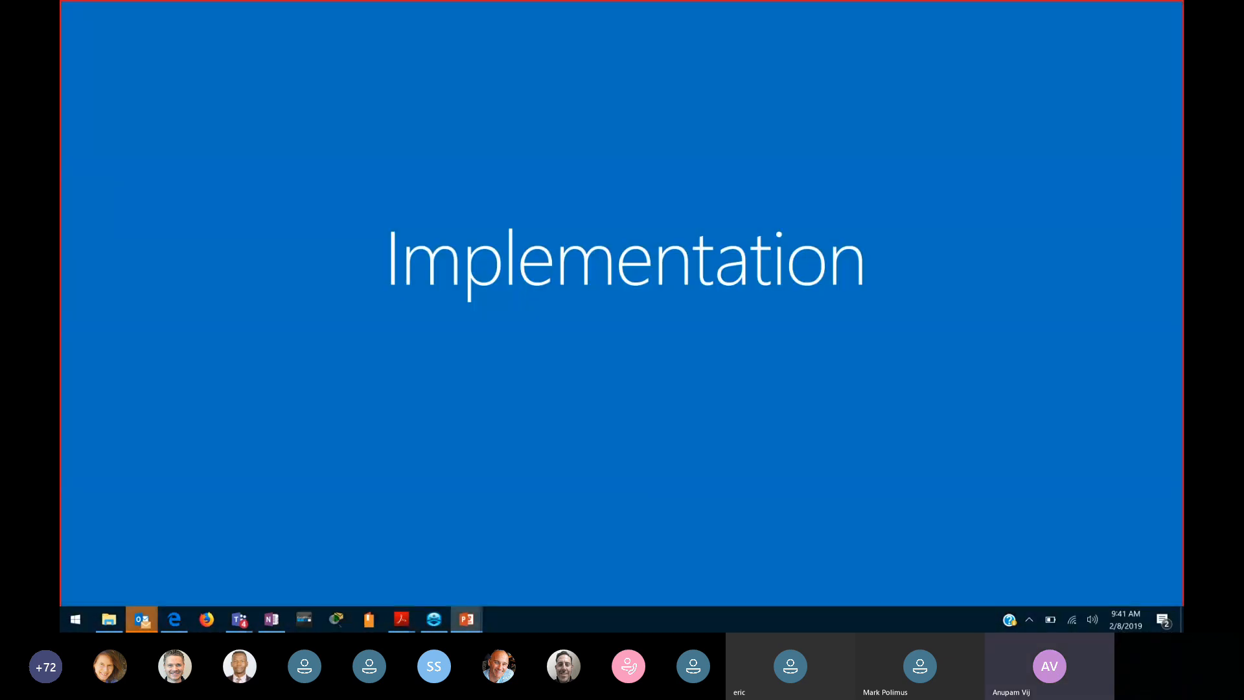
{"action": "key", "text": "Right"}
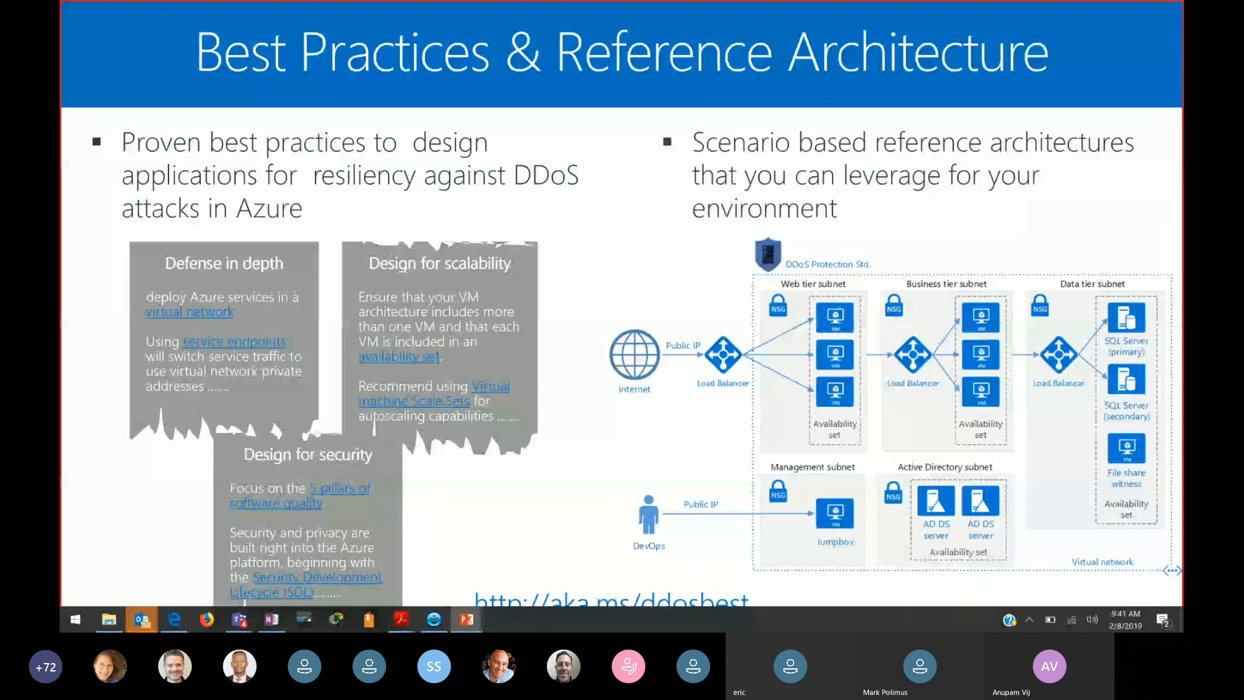